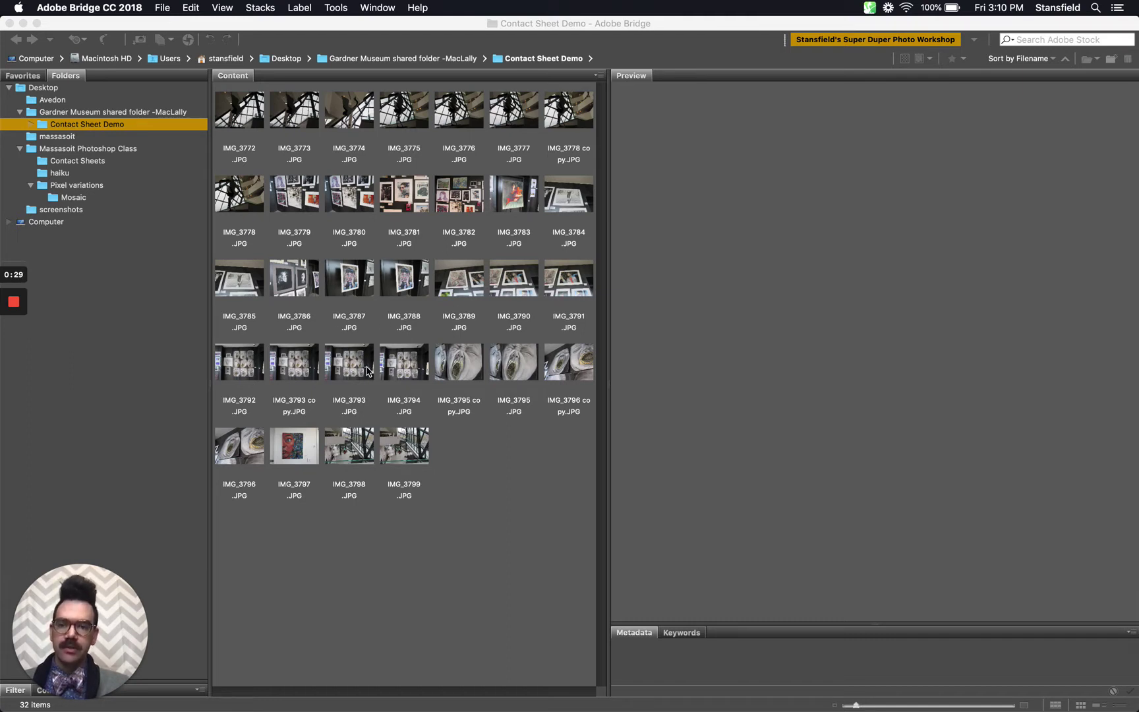
# Marquee-select all 32 photo thumbnails in the Contact Sheet Demo folder.
pyautogui.moveTo(53, 671)
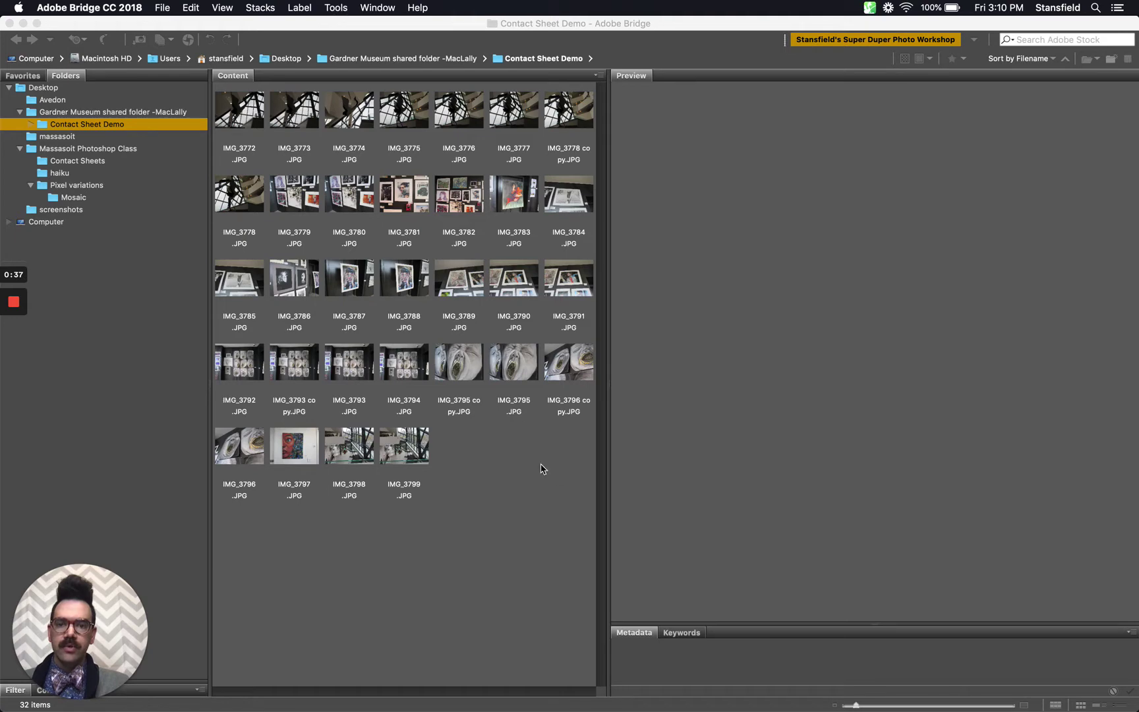
pyautogui.moveTo(563, 473); pyautogui.dragTo(234, 130)
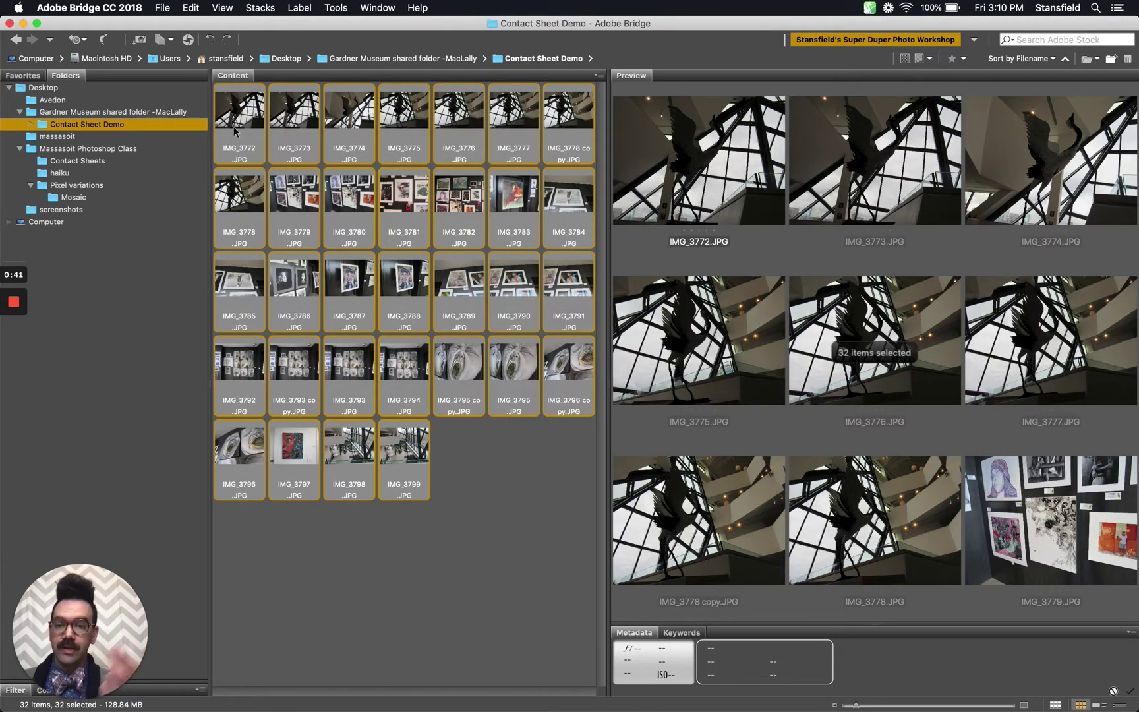
pyautogui.click(190, 8)
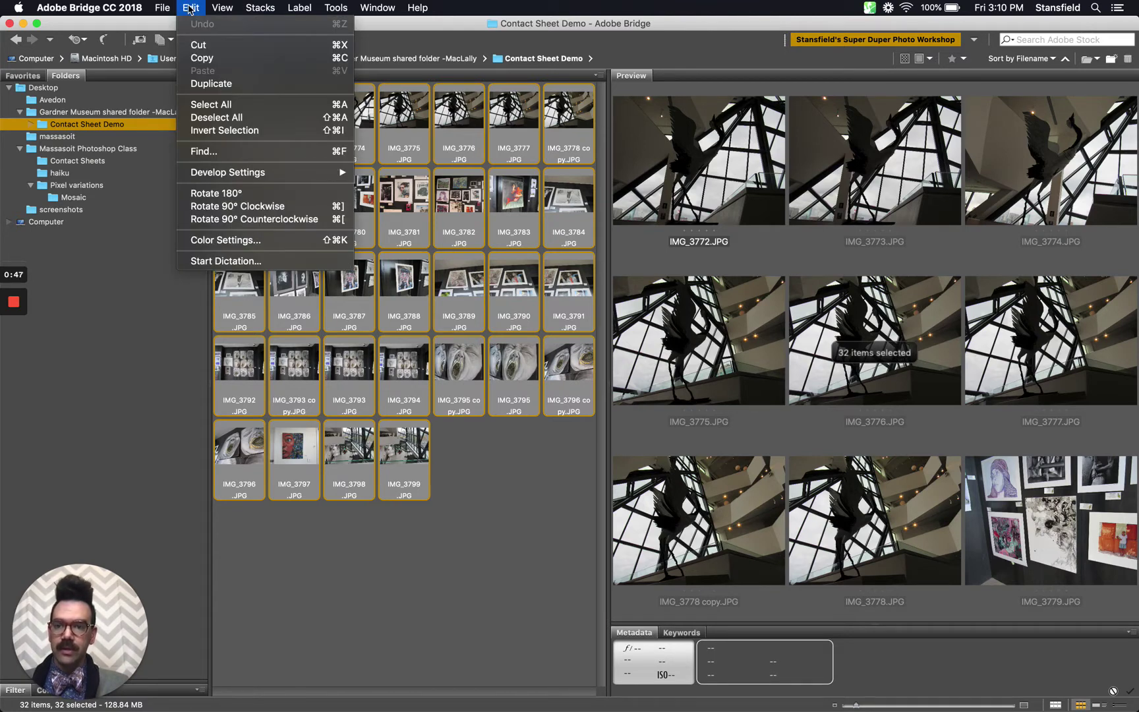
# Select all 32 photos and send them to Photoshop's Contact Sheet II.
pyautogui.moveTo(173, 9)
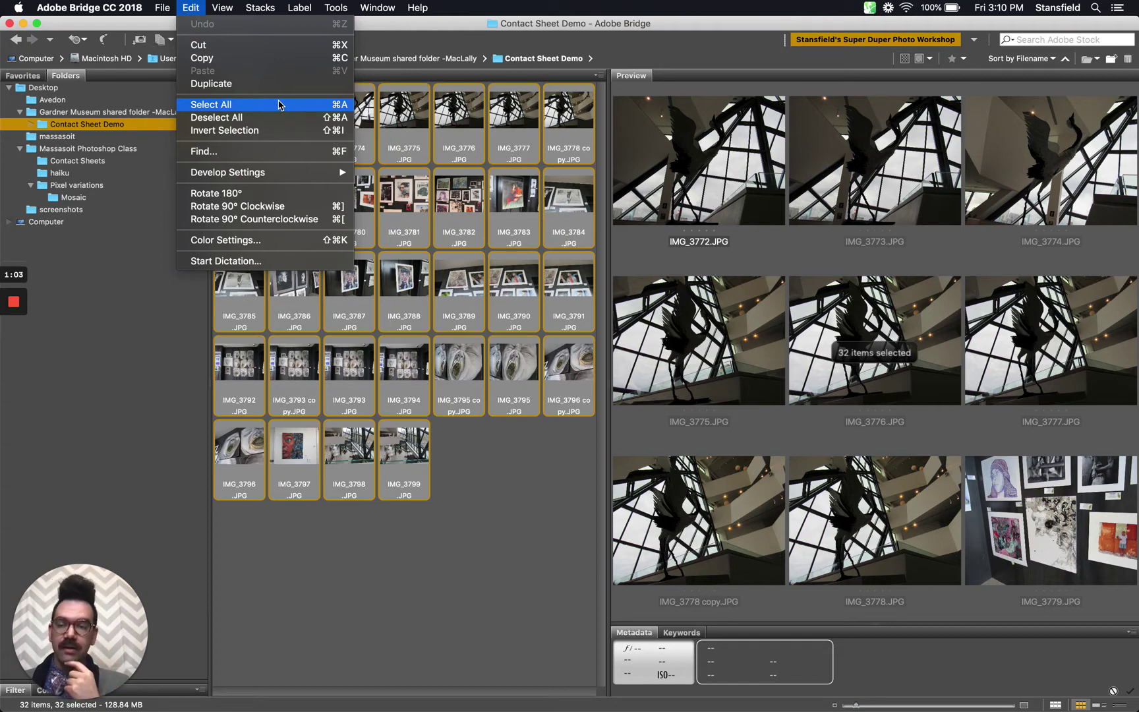
pyautogui.click(278, 104)
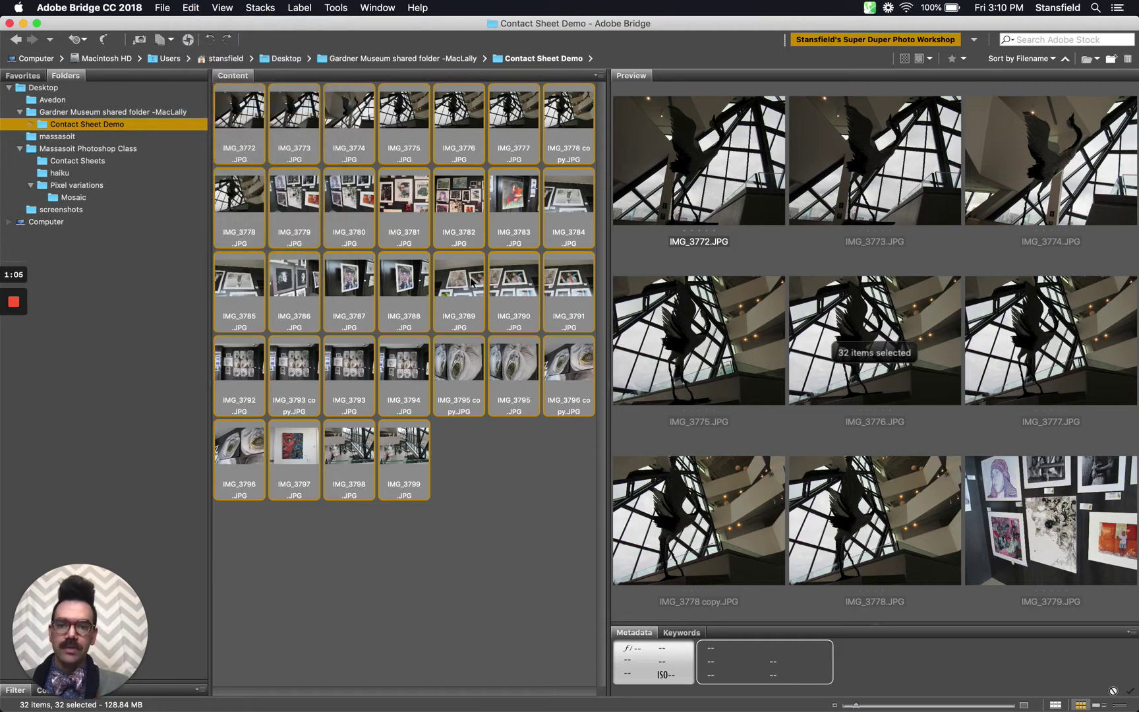
pyautogui.click(340, 9)
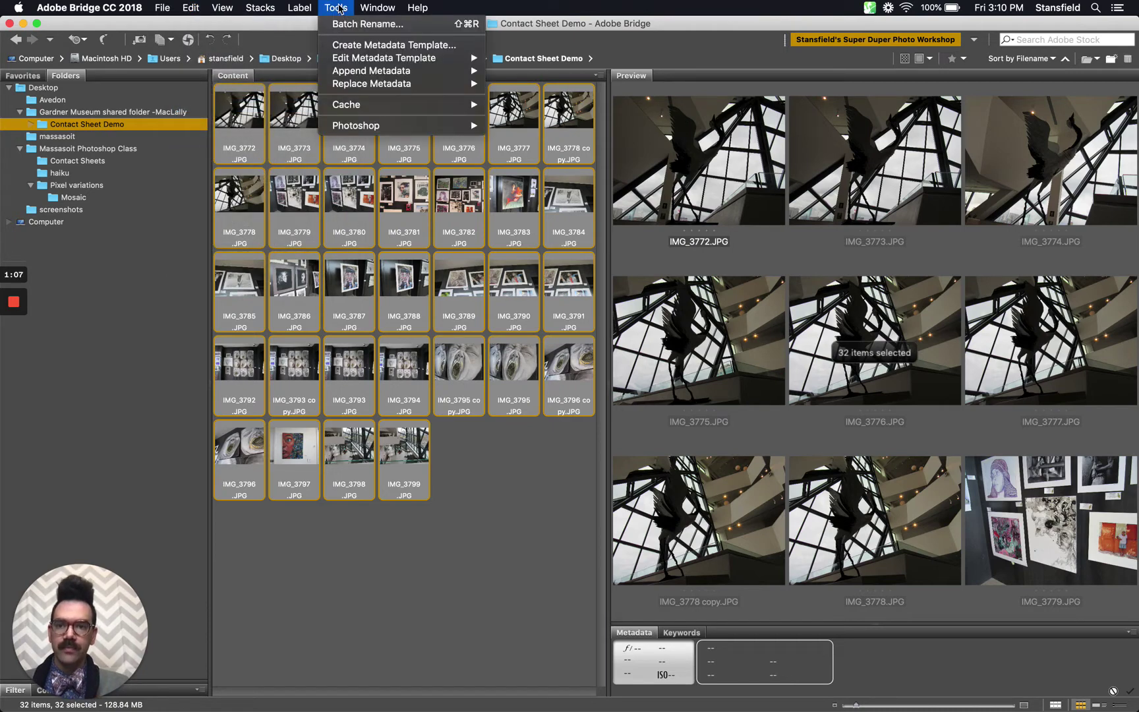
pyautogui.moveTo(466, 129)
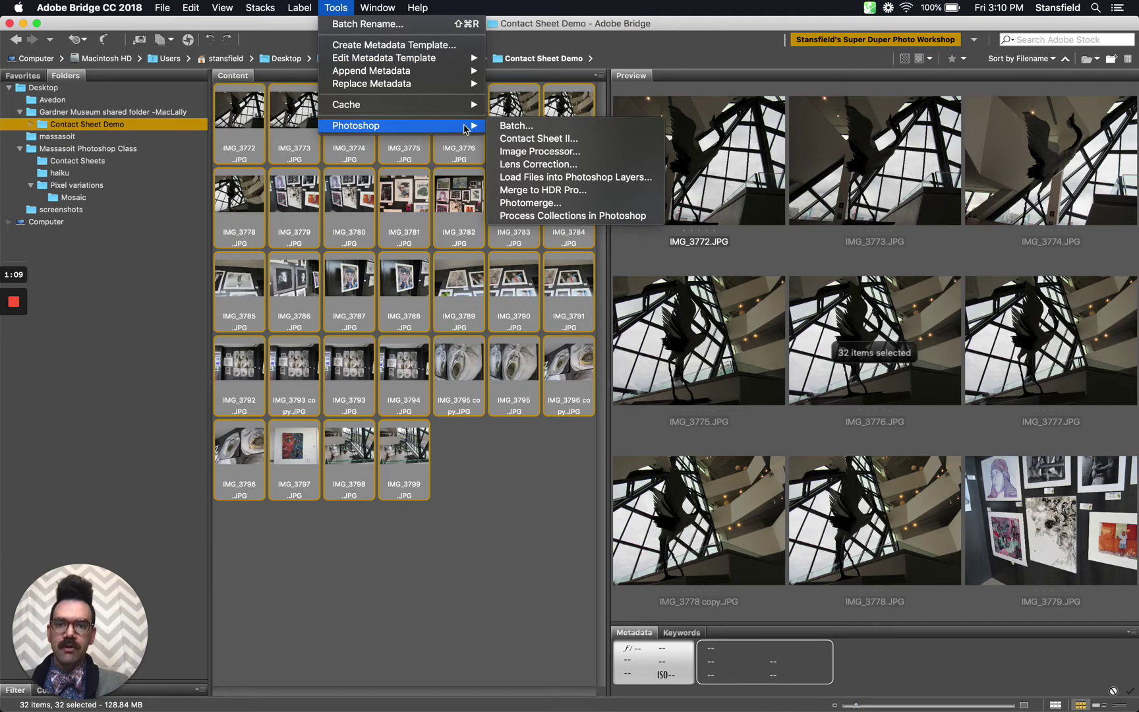
pyautogui.click(589, 141)
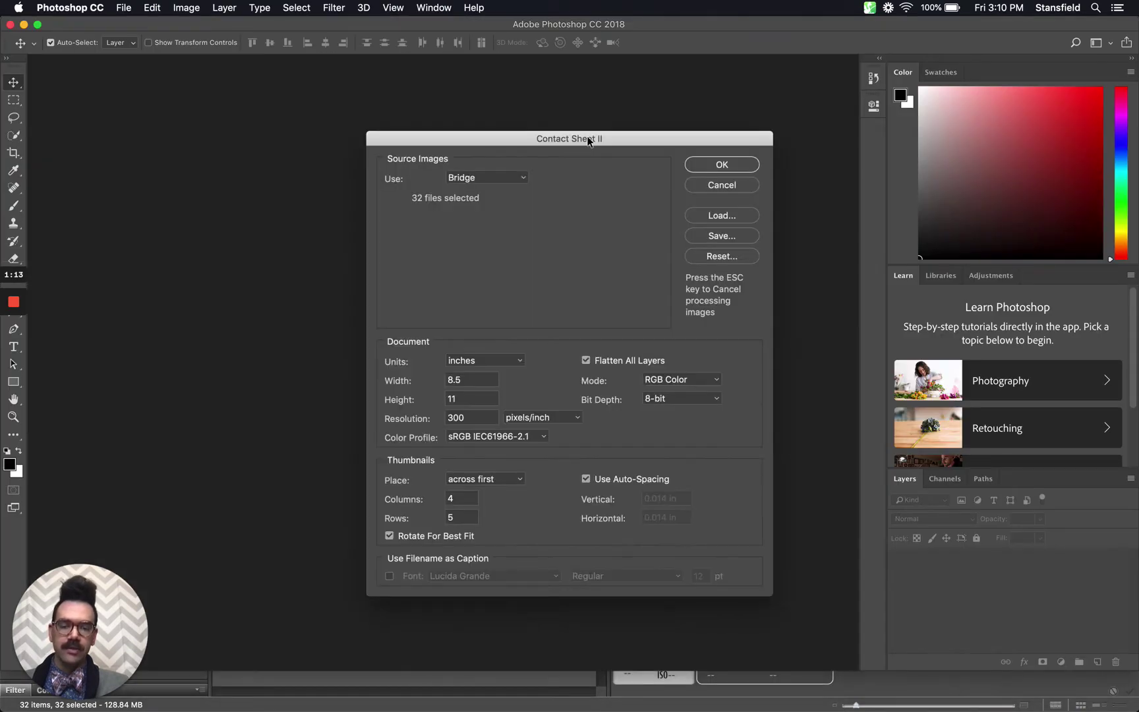
# Move the Contact Sheet II dialog to review its 8.5 × 11 in, 300 ppi, 4×5 settings.
pyautogui.moveTo(588, 140); pyautogui.dragTo(546, 107)
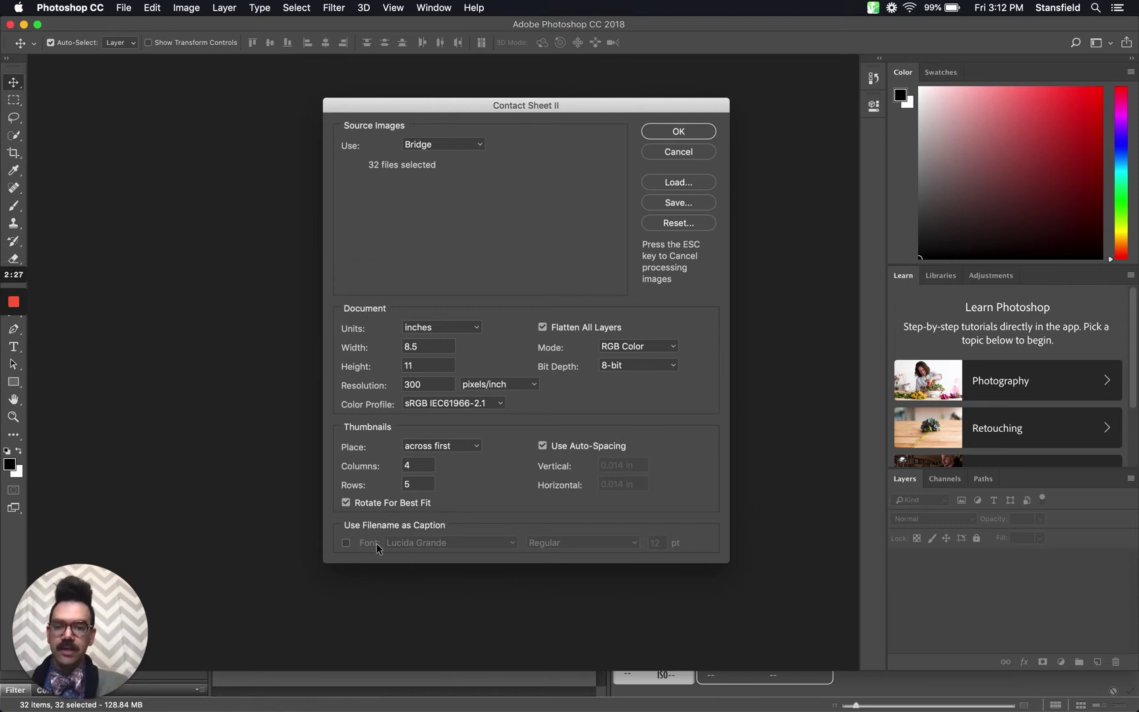
pyautogui.click(345, 543)
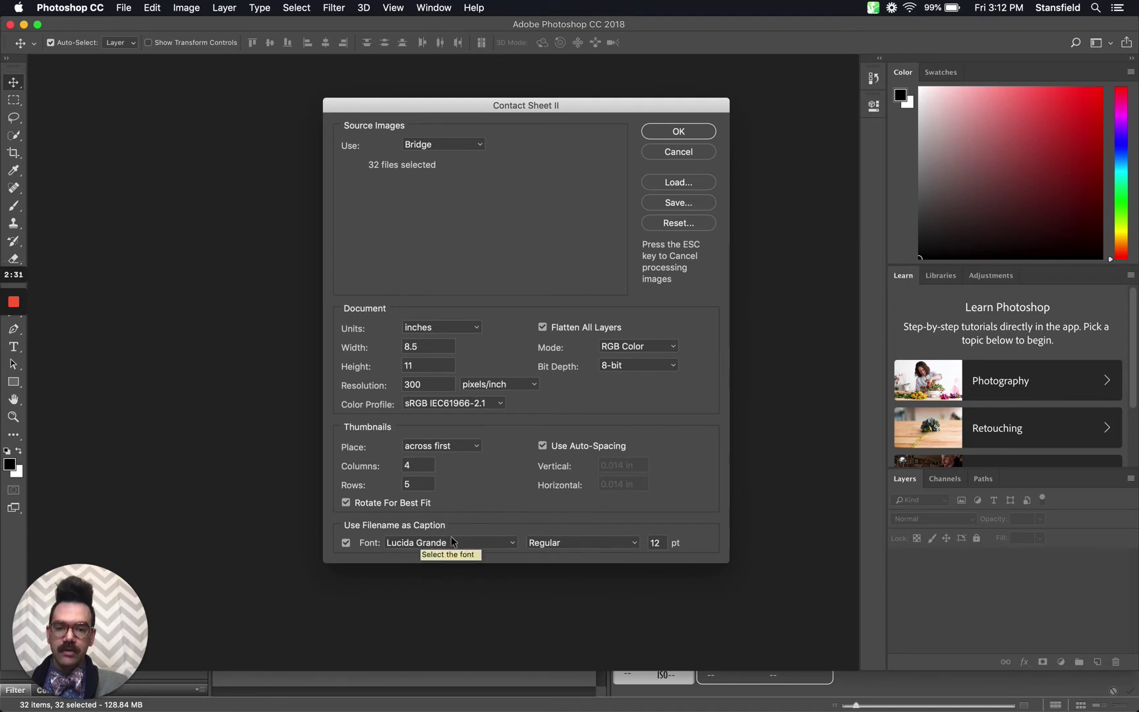
pyautogui.click(345, 544)
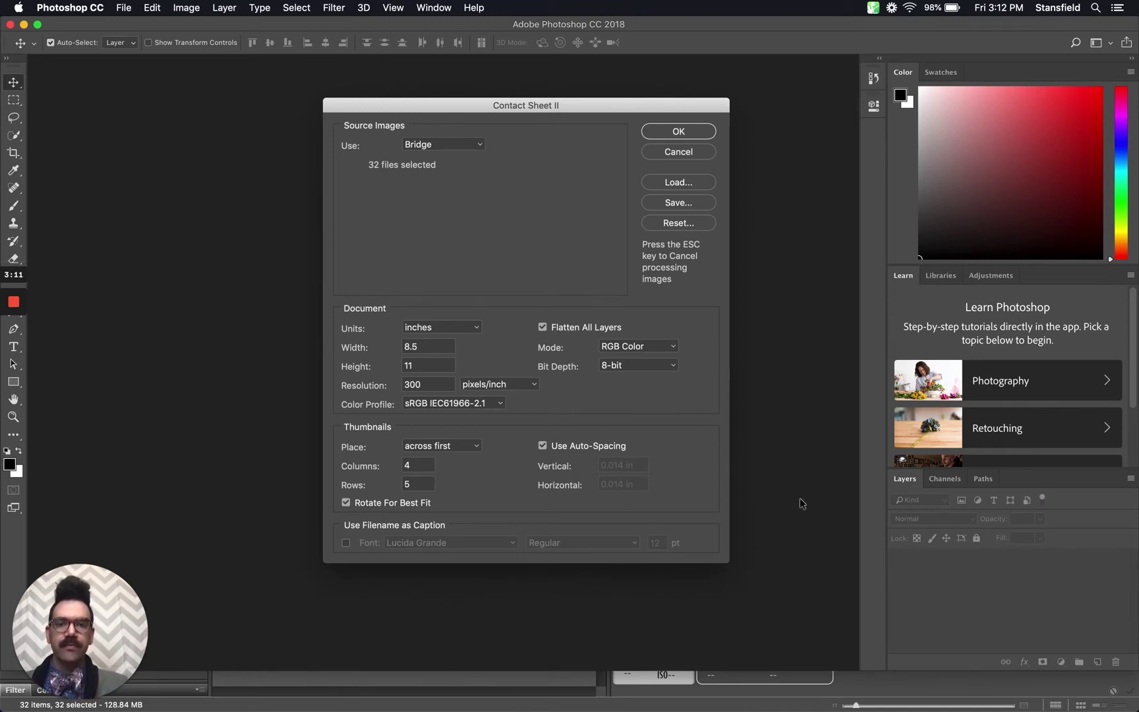
pyautogui.click(681, 130)
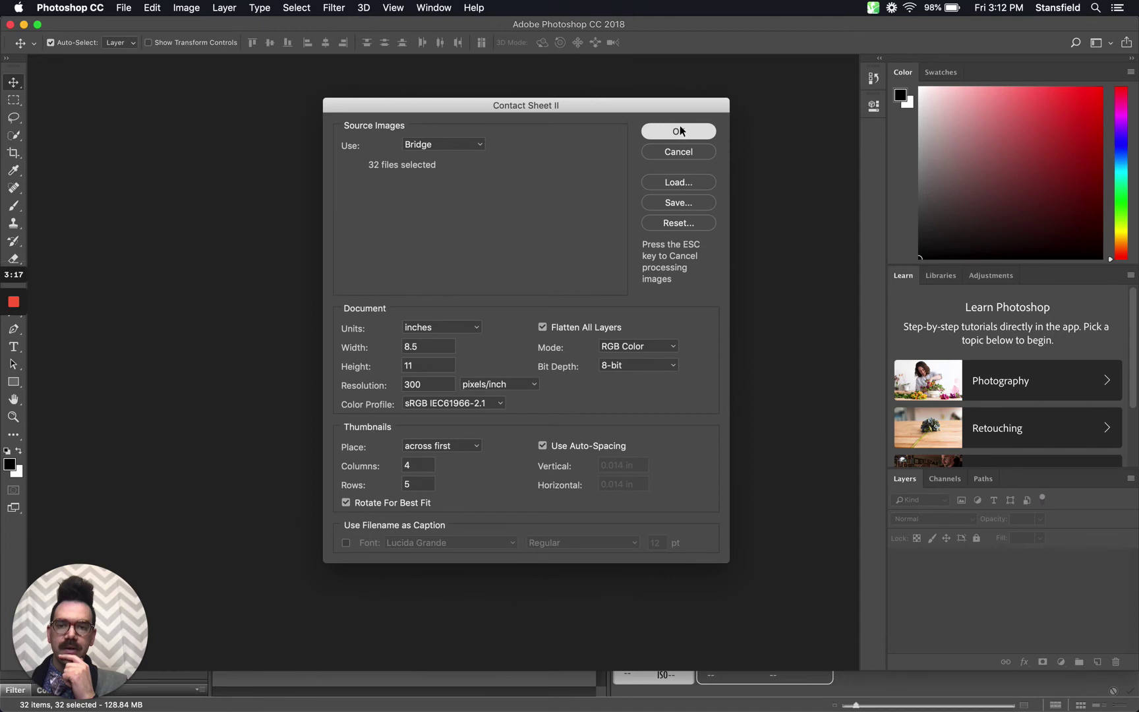
pyautogui.click(681, 131)
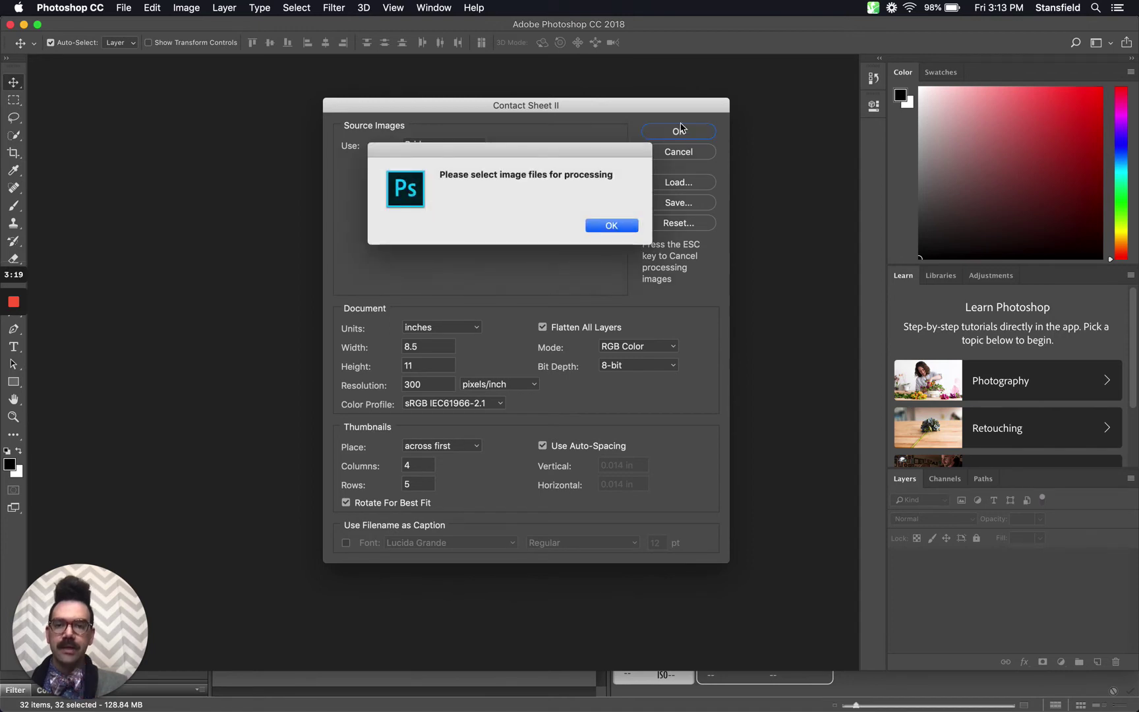
# Dismiss the no-files-selected alert twice, then cancel Contact Sheet II.
pyautogui.click(609, 224)
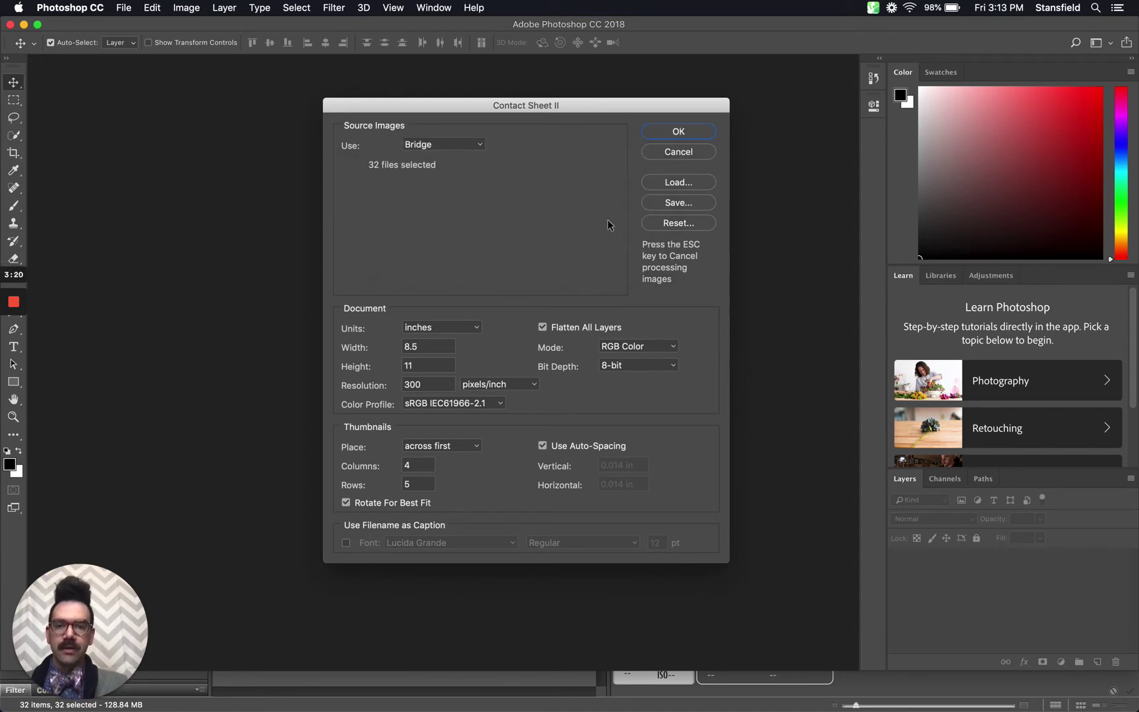
pyautogui.click(680, 134)
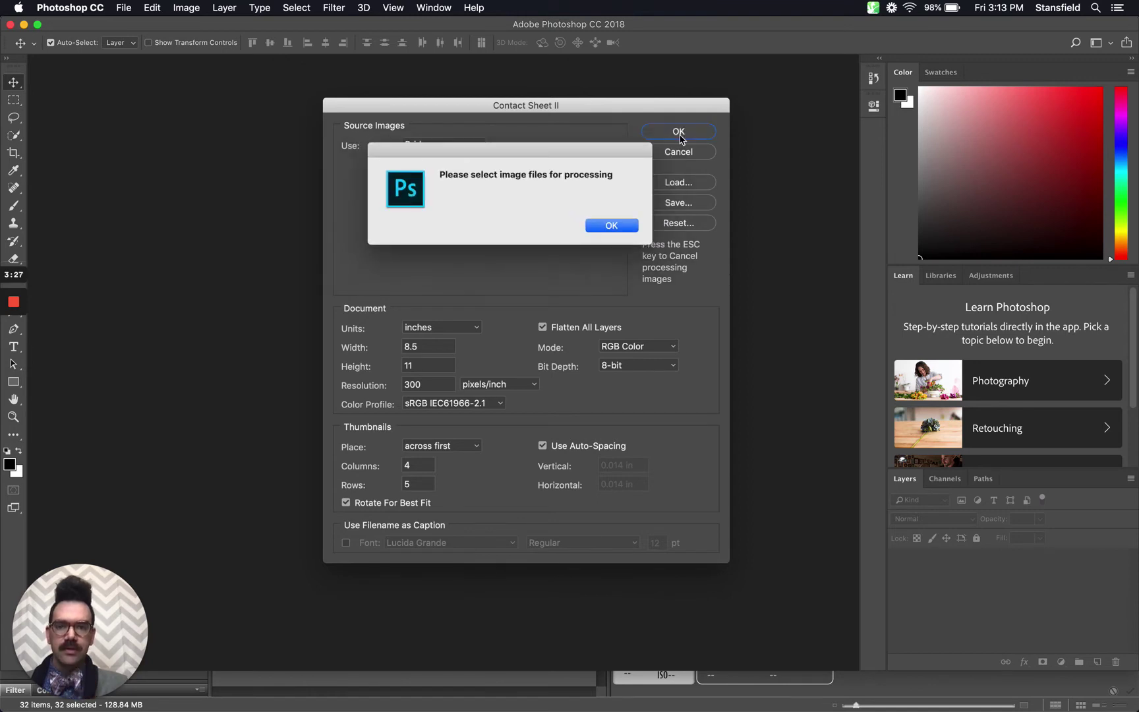
pyautogui.click(610, 225)
pyautogui.click(678, 153)
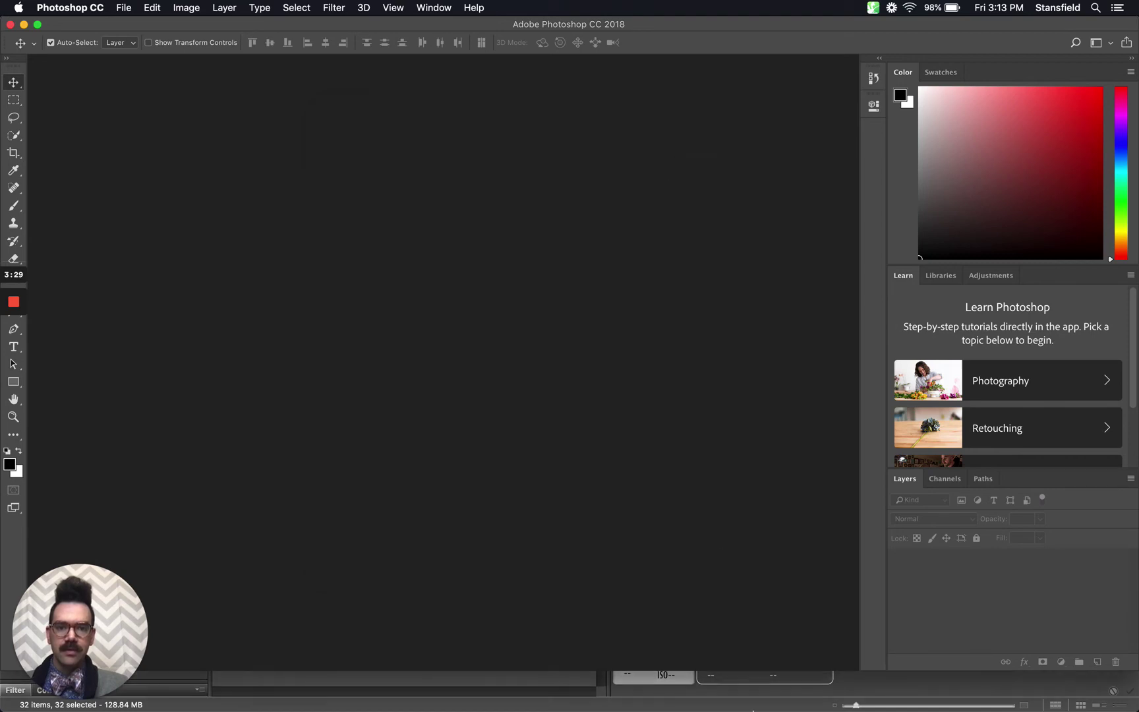
# Relaunch Contact Sheet II from Bridge for the 32 photos and generate the sheets.
pyautogui.click(975, 703)
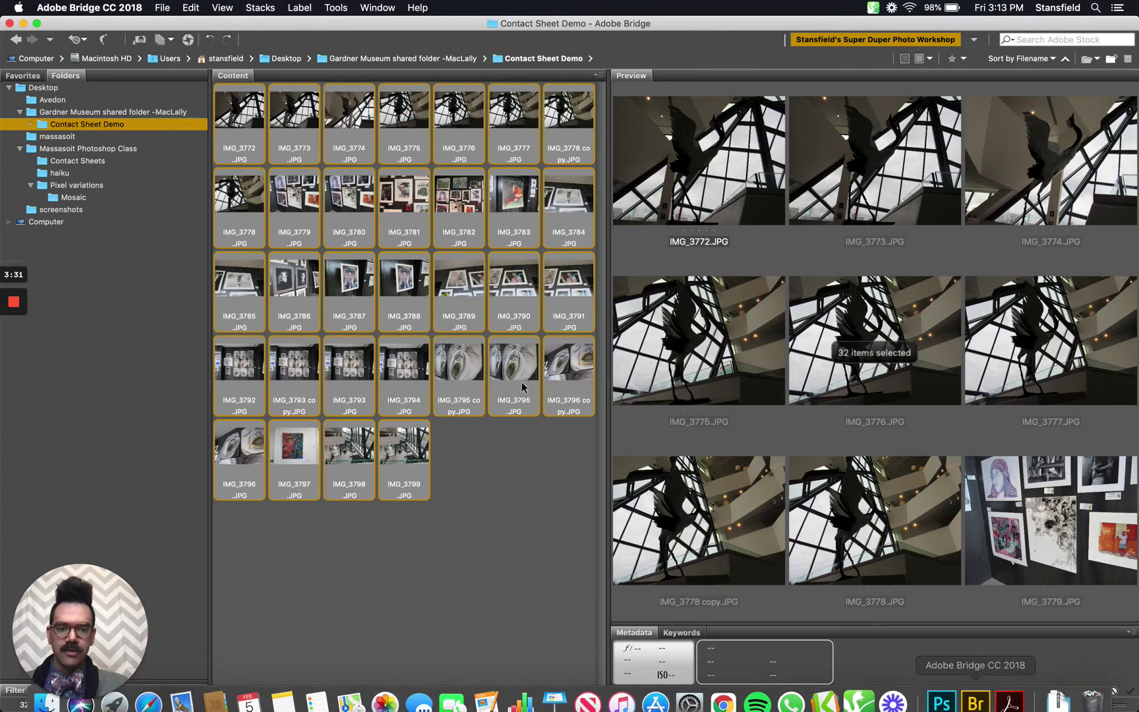
pyautogui.click(335, 8)
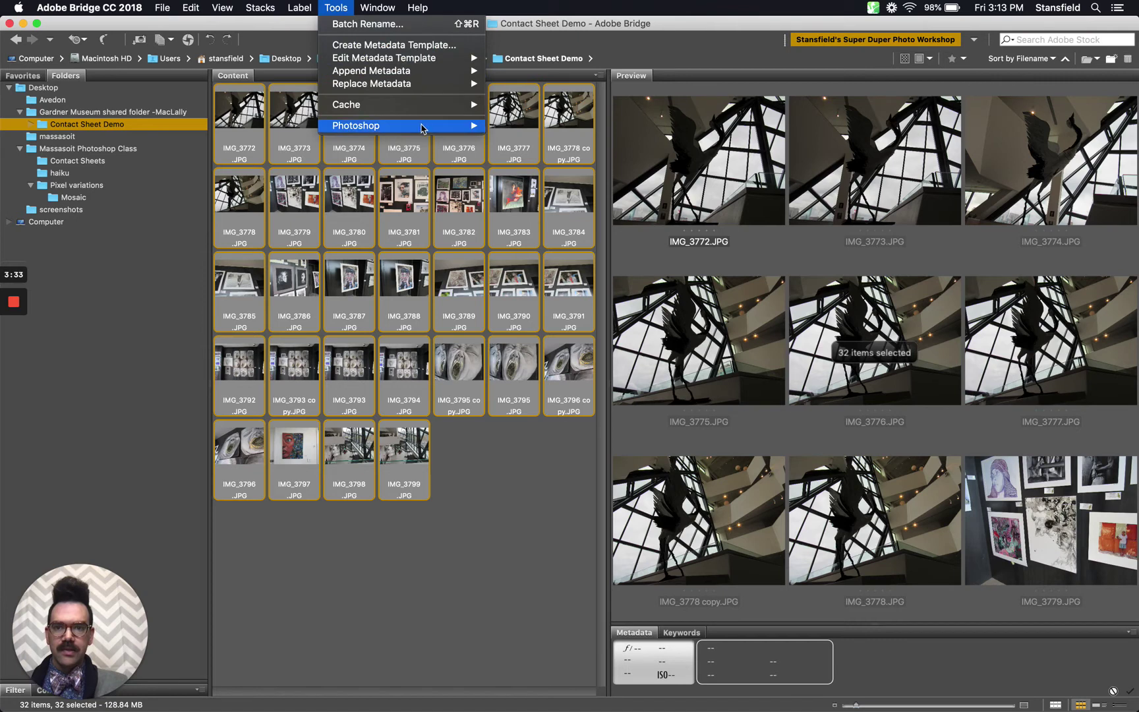
pyautogui.moveTo(422, 127)
pyautogui.click(547, 142)
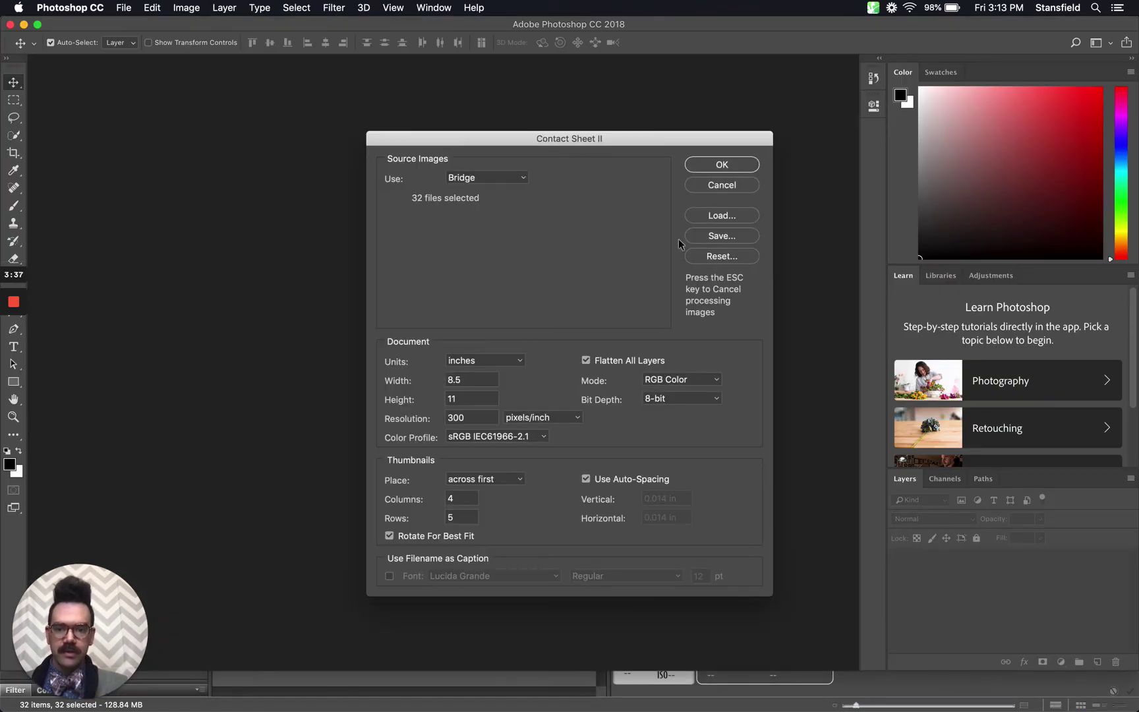
pyautogui.click(722, 165)
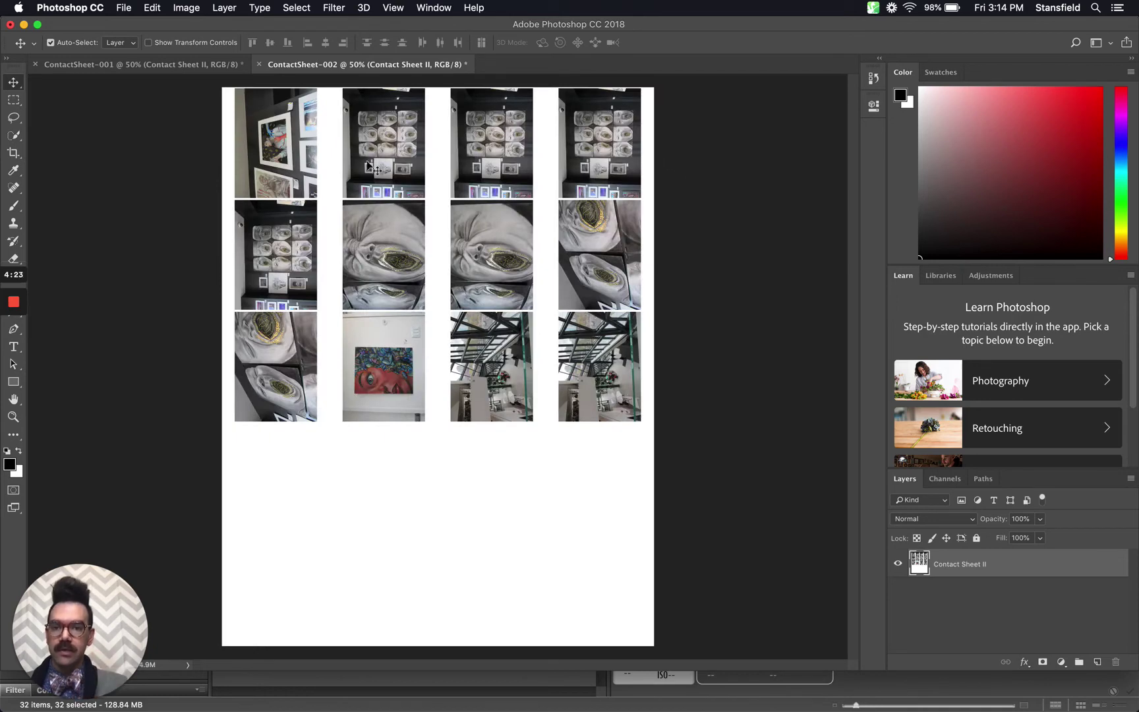
# Compare ContactSheet-001 and ContactSheet-002, ending on ContactSheet-001.
pyautogui.click(180, 66)
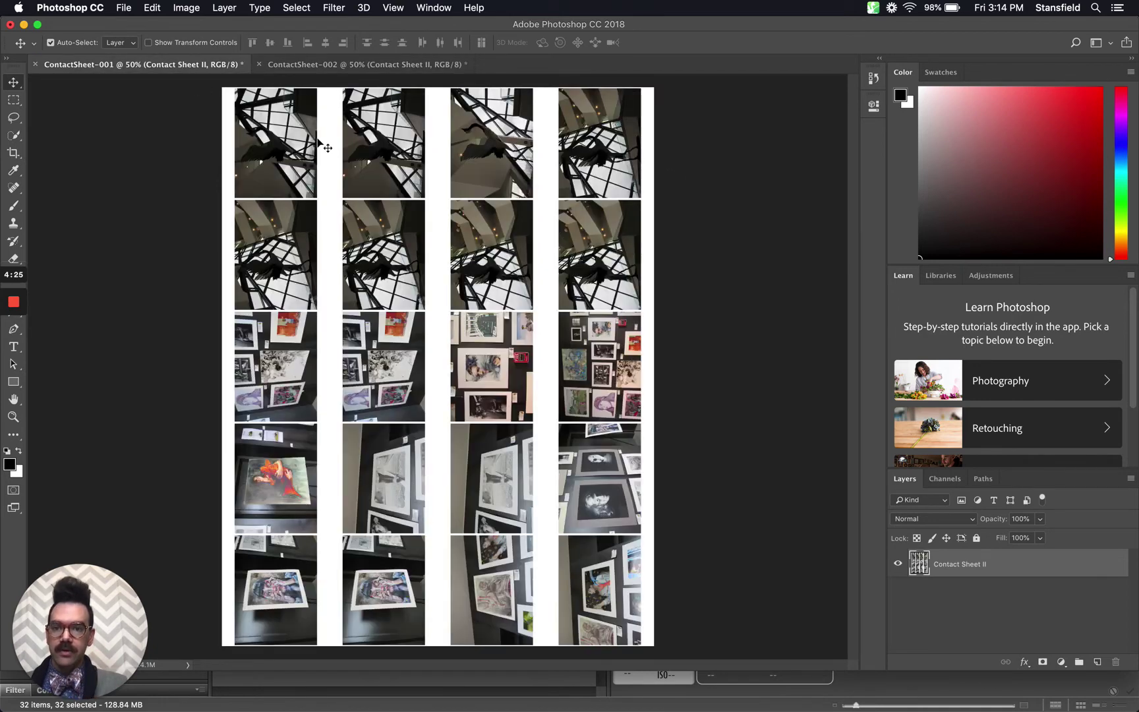
pyautogui.click(368, 66)
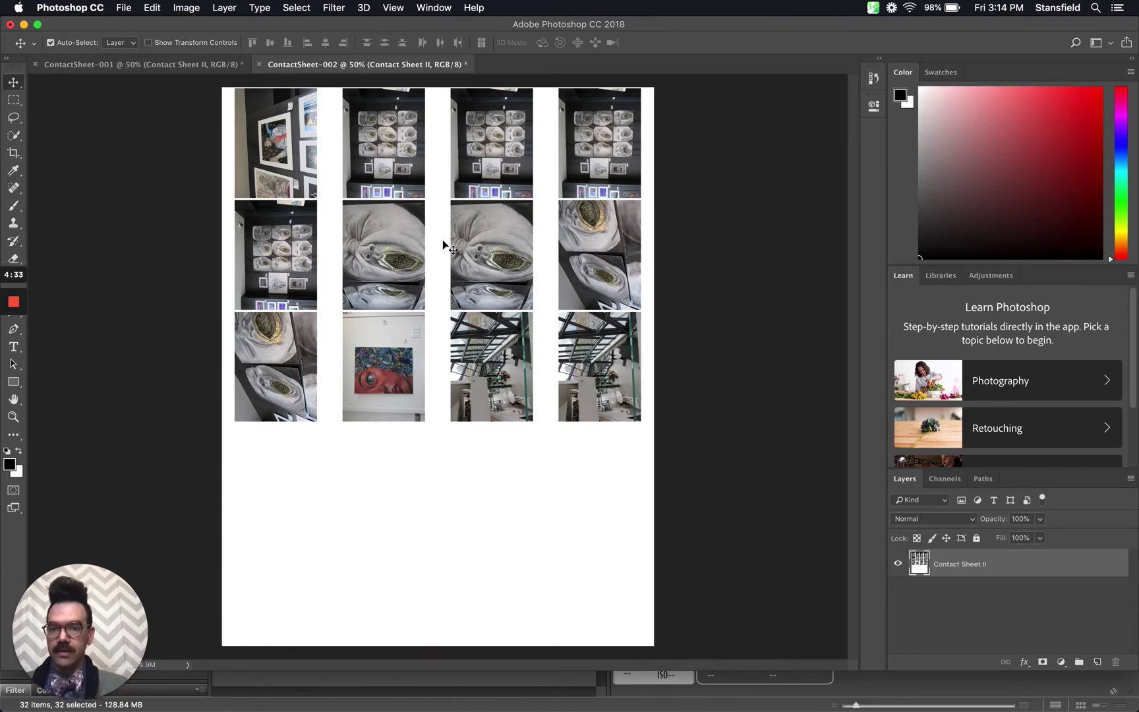
pyautogui.click(159, 65)
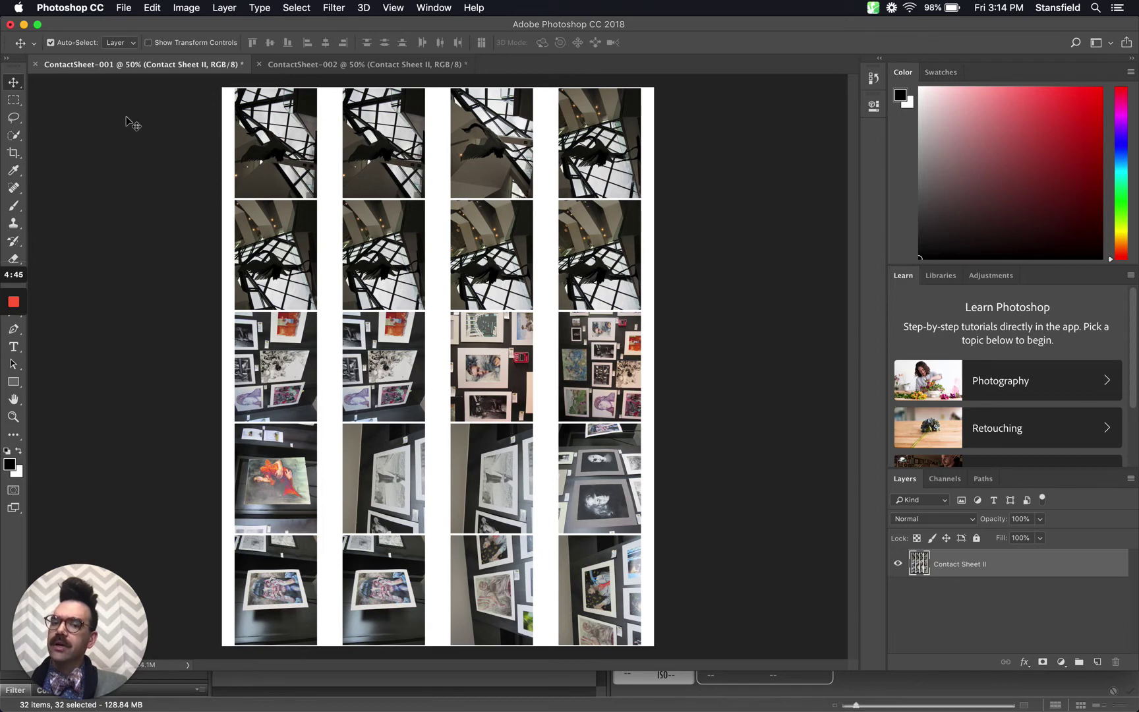
pyautogui.click(135, 6)
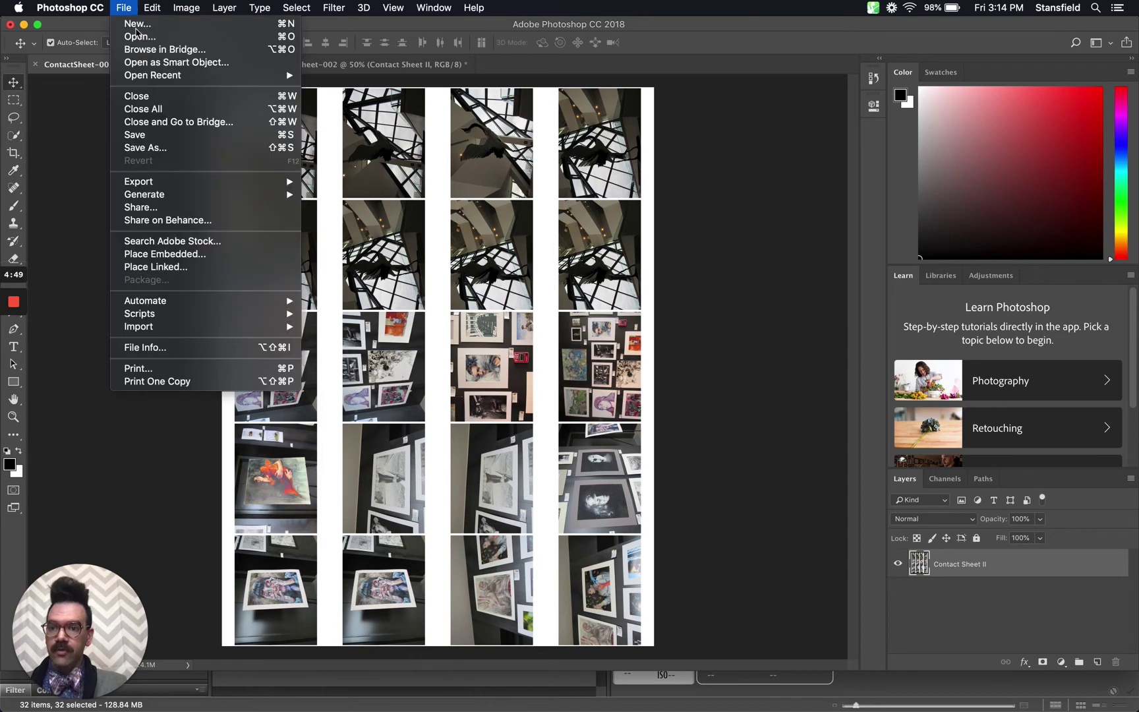
# Build a PDF Presentation of both open contact sheets as a Multi-Page Document and proceed to save.
pyautogui.moveTo(268, 303)
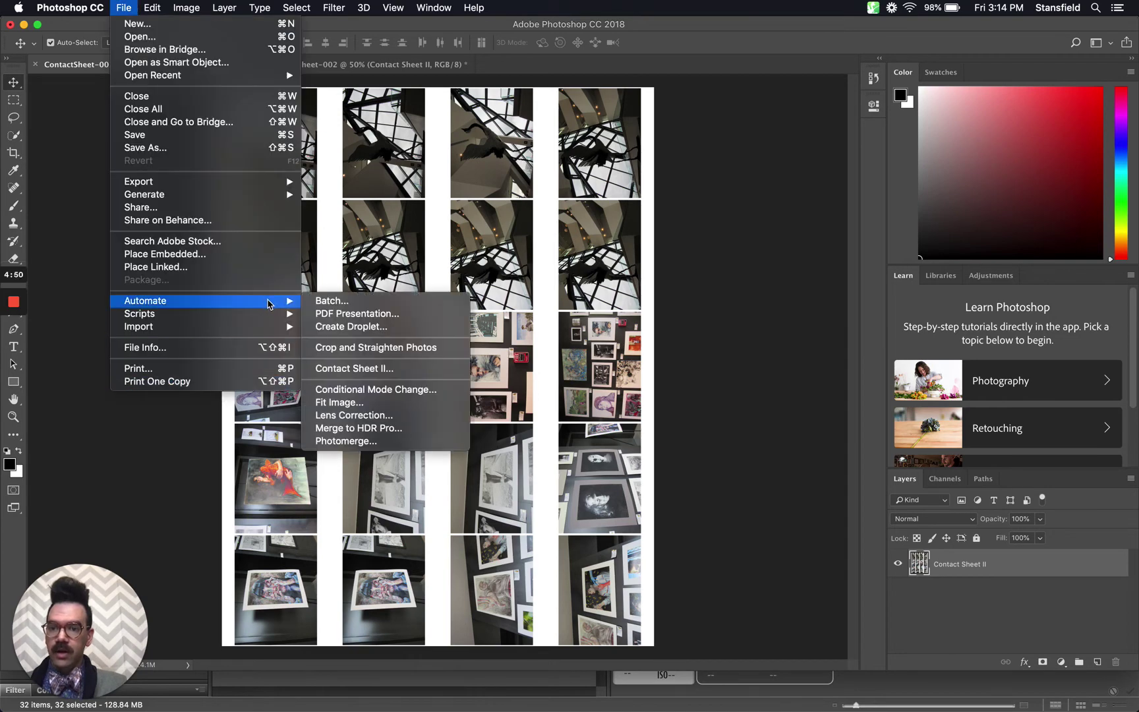
pyautogui.click(404, 323)
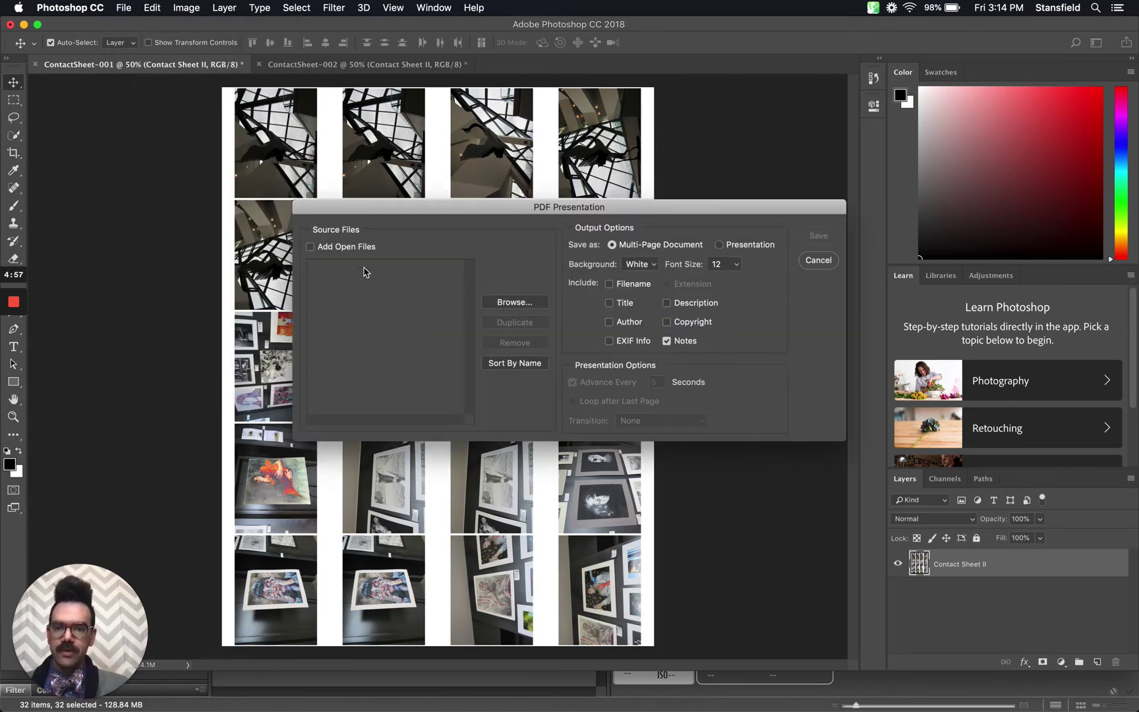
pyautogui.click(310, 248)
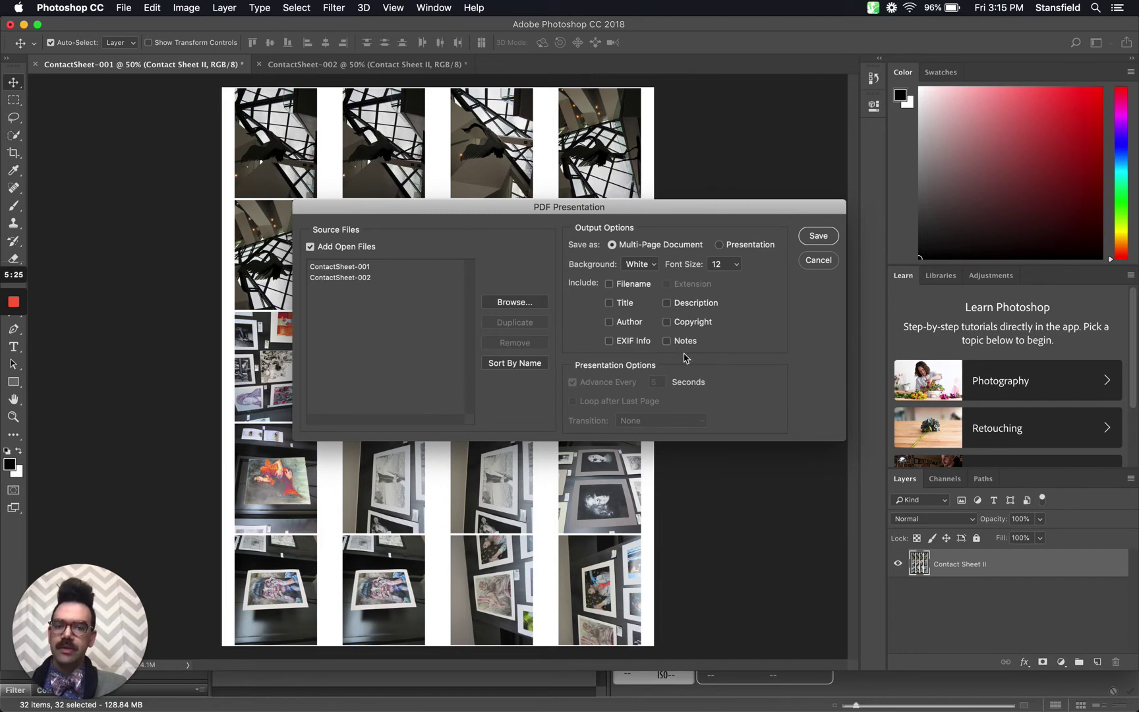
pyautogui.click(816, 237)
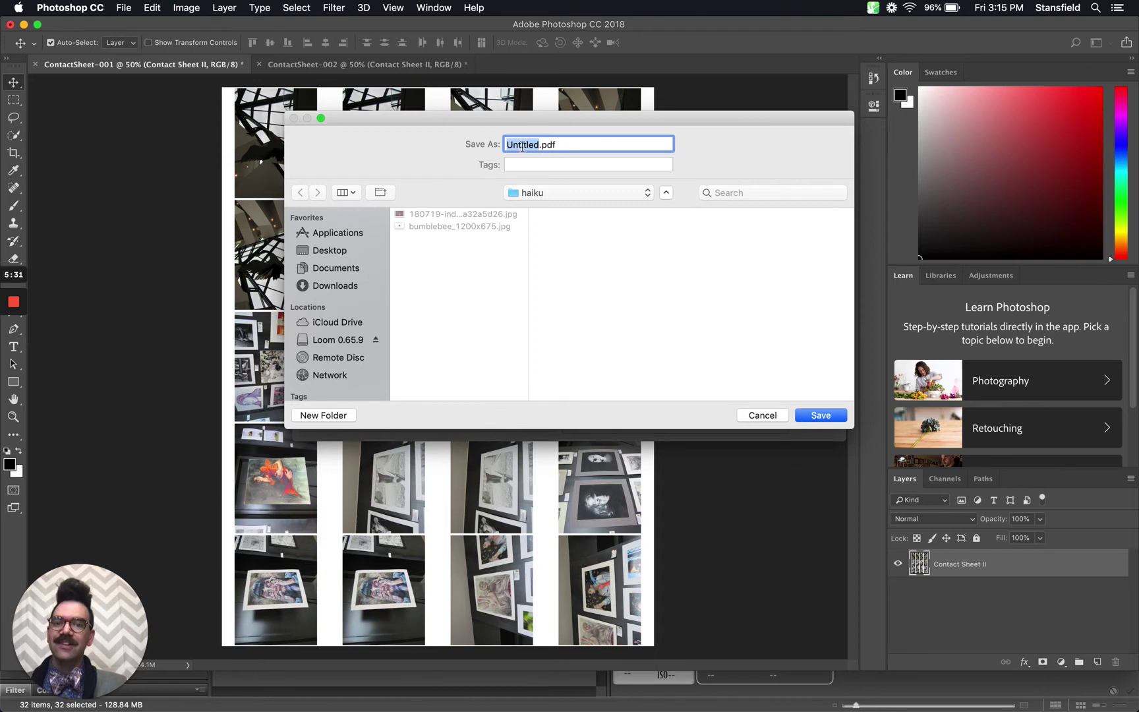
# Choose the Contact Sheets folder inside Massasoit Photoshop Class as the PDF save location.
pyautogui.click(553, 192)
pyautogui.click(559, 206)
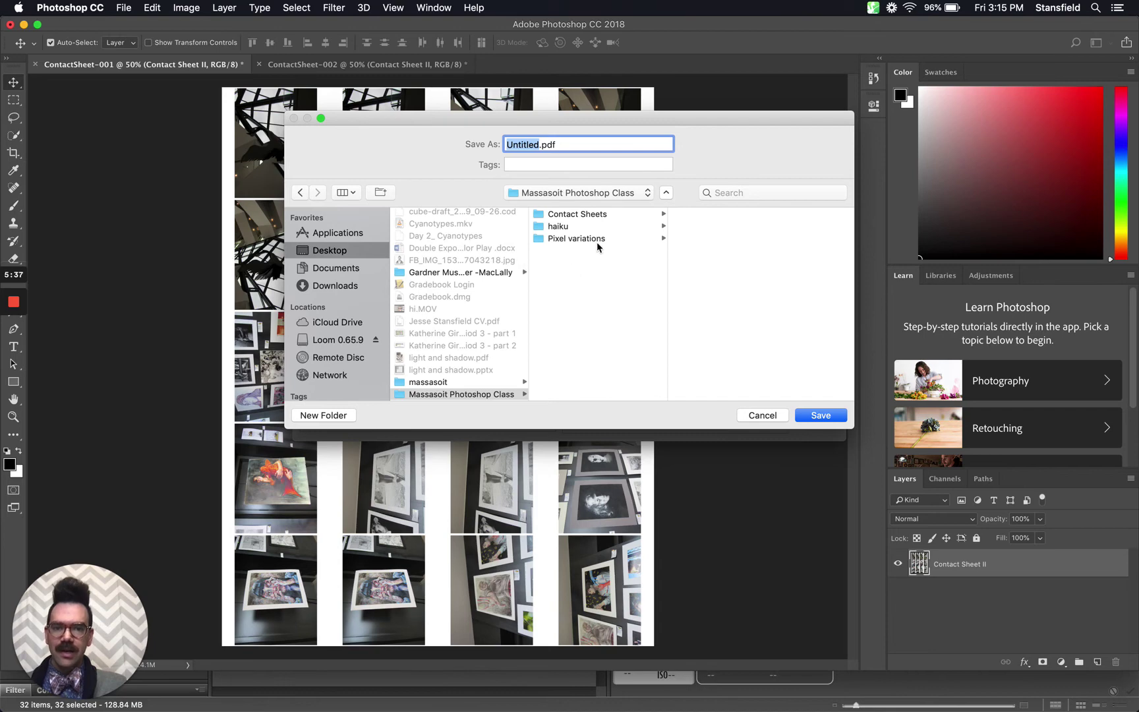
pyautogui.click(599, 215)
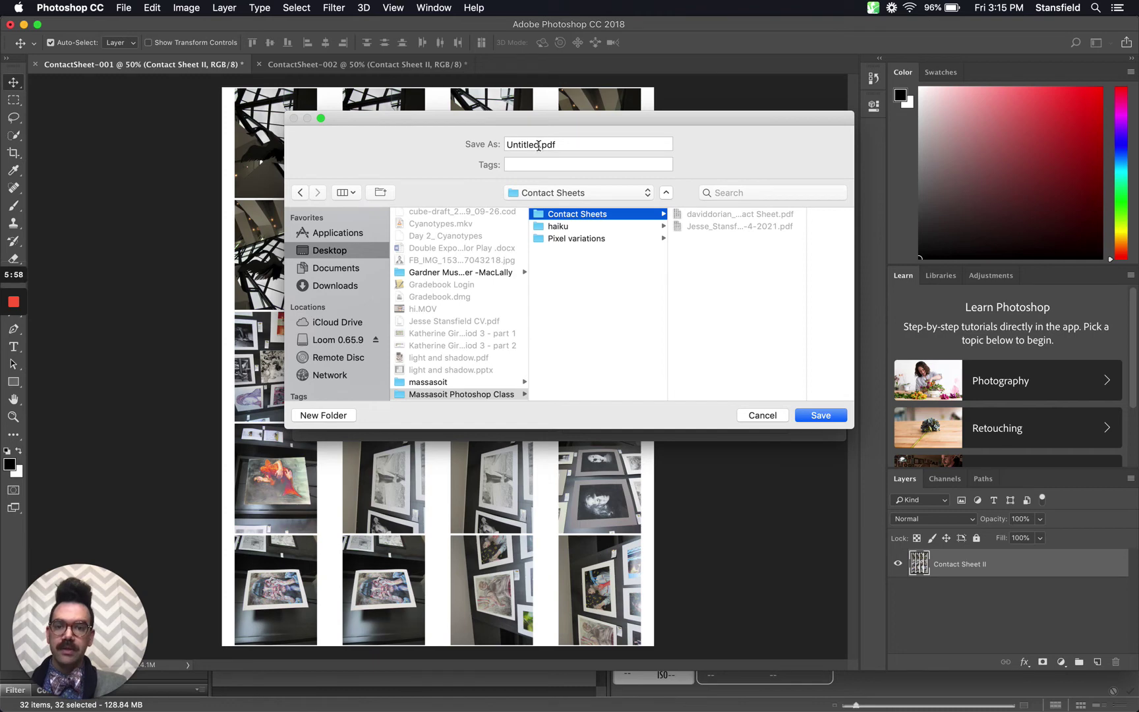
pyautogui.press('Tab')
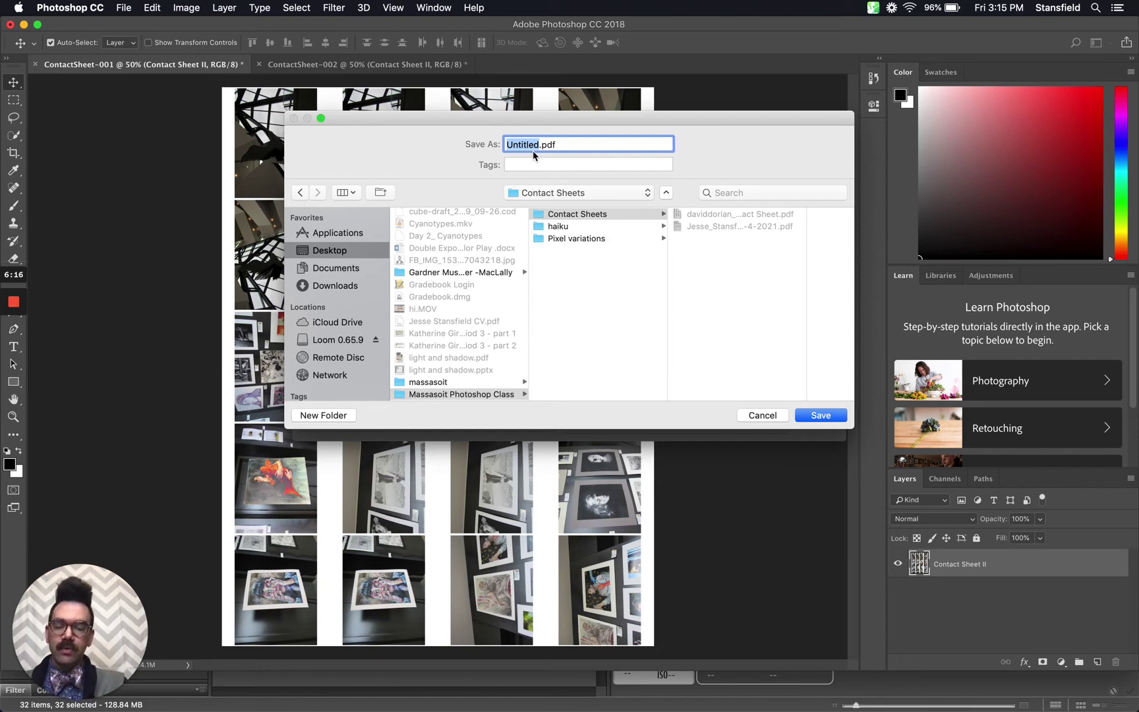
# Name the PDF as the author's name followed by _CS_Demo_2-5-2021.pdf and confirm.
pyautogui.write('Jesse')
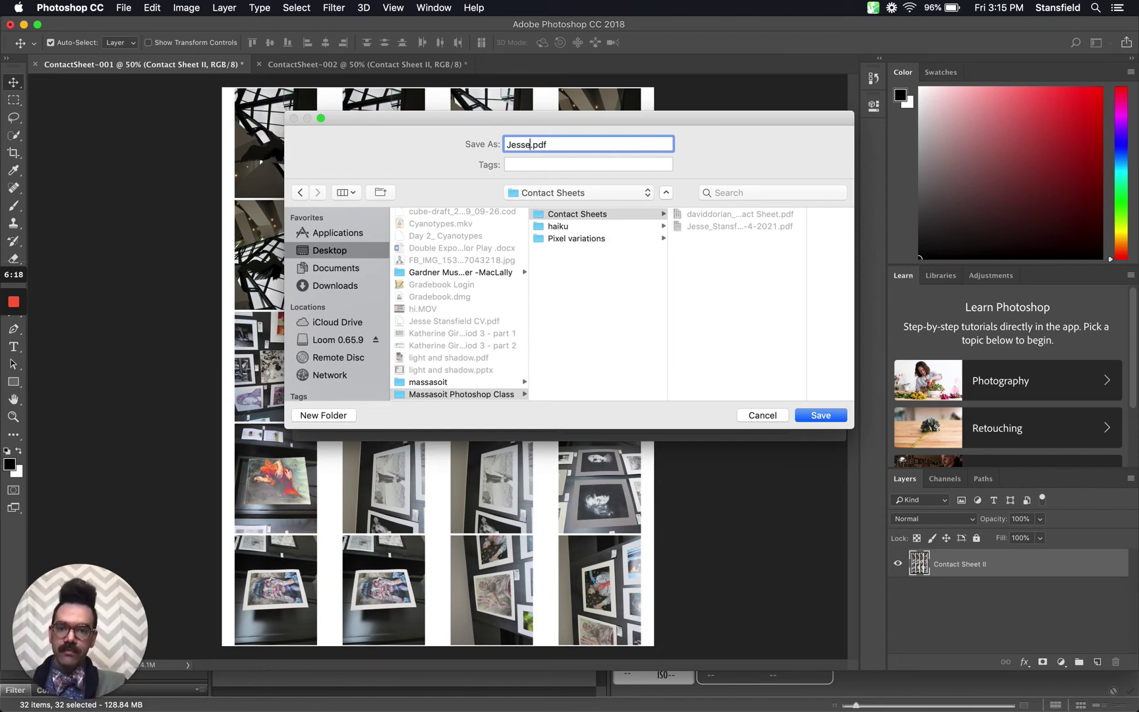
pyautogui.write(' Stansfield')
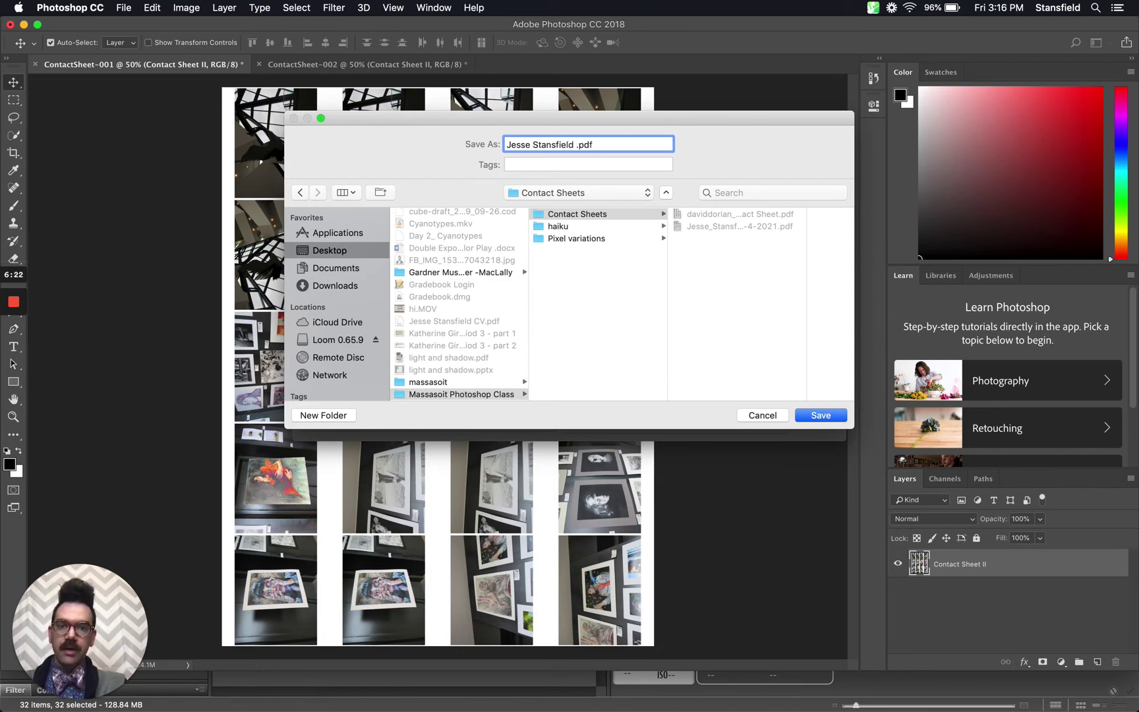
pyautogui.press('BackSpace')
pyautogui.press('BackSpace')
pyautogui.press('BackSpace')
pyautogui.press('BackSpace')
pyautogui.press('BackSpace')
pyautogui.press('BackSpace')
pyautogui.press('BackSpace')
pyautogui.press('BackSpace')
pyautogui.press('BackSpace')
pyautogui.press('BackSpace')
pyautogui.press('BackSpace')
pyautogui.press('BackSpace')
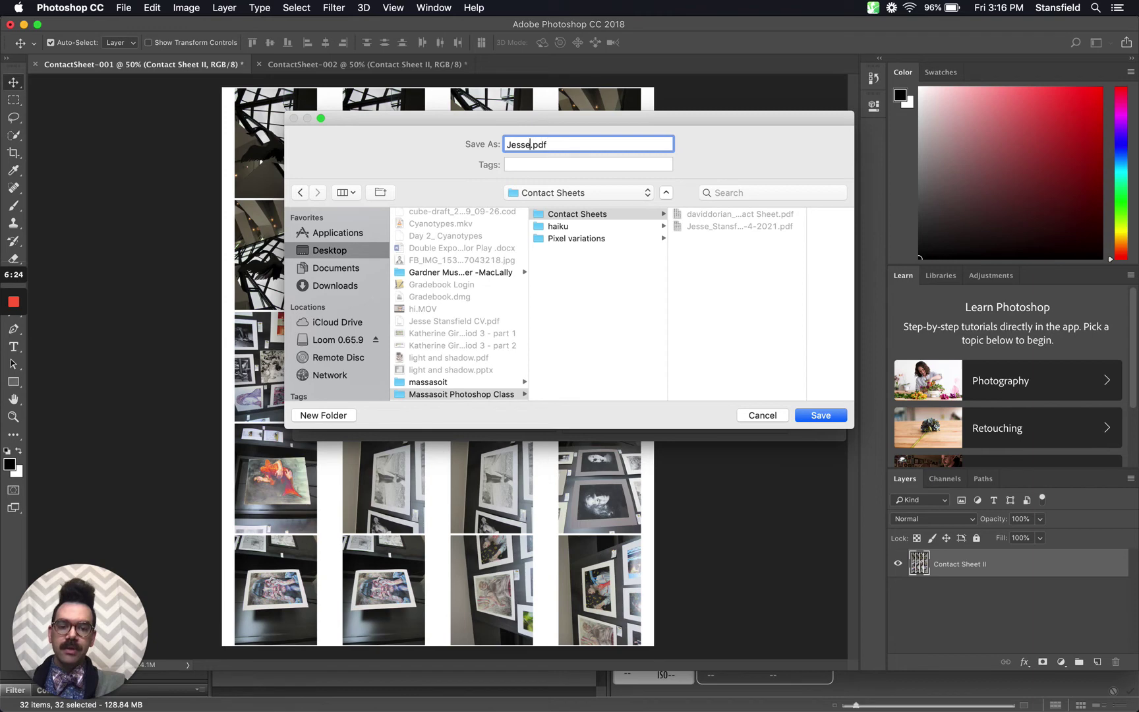
pyautogui.write('Stansfi')
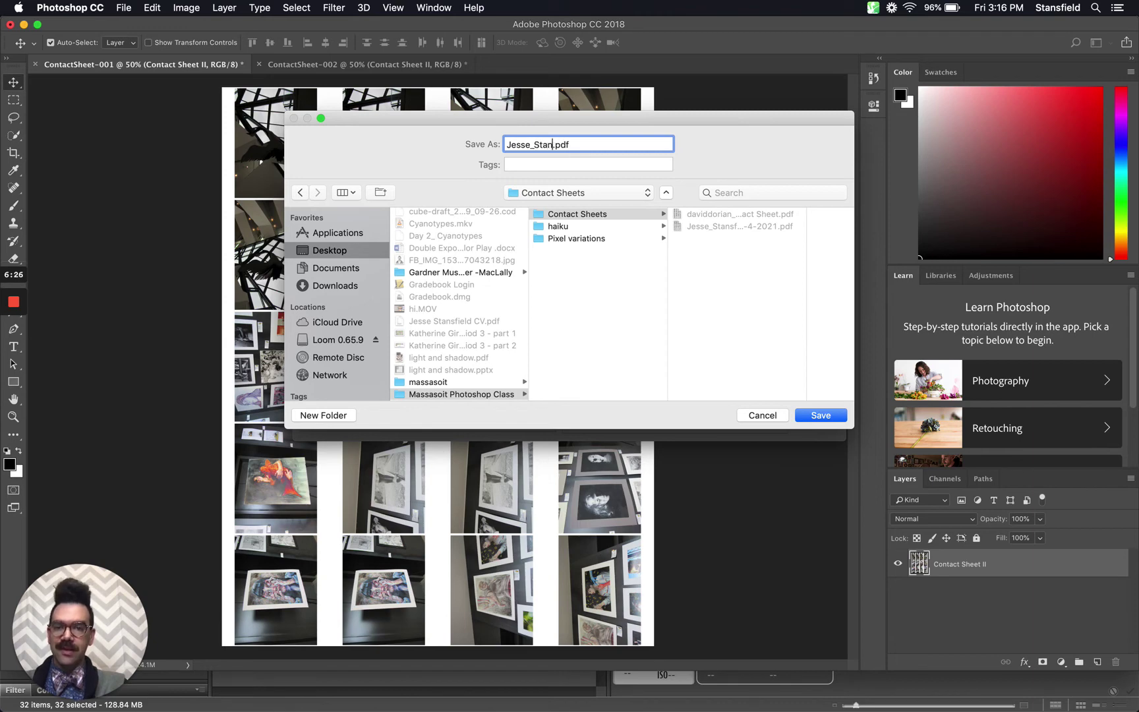
pyautogui.write('eld_')
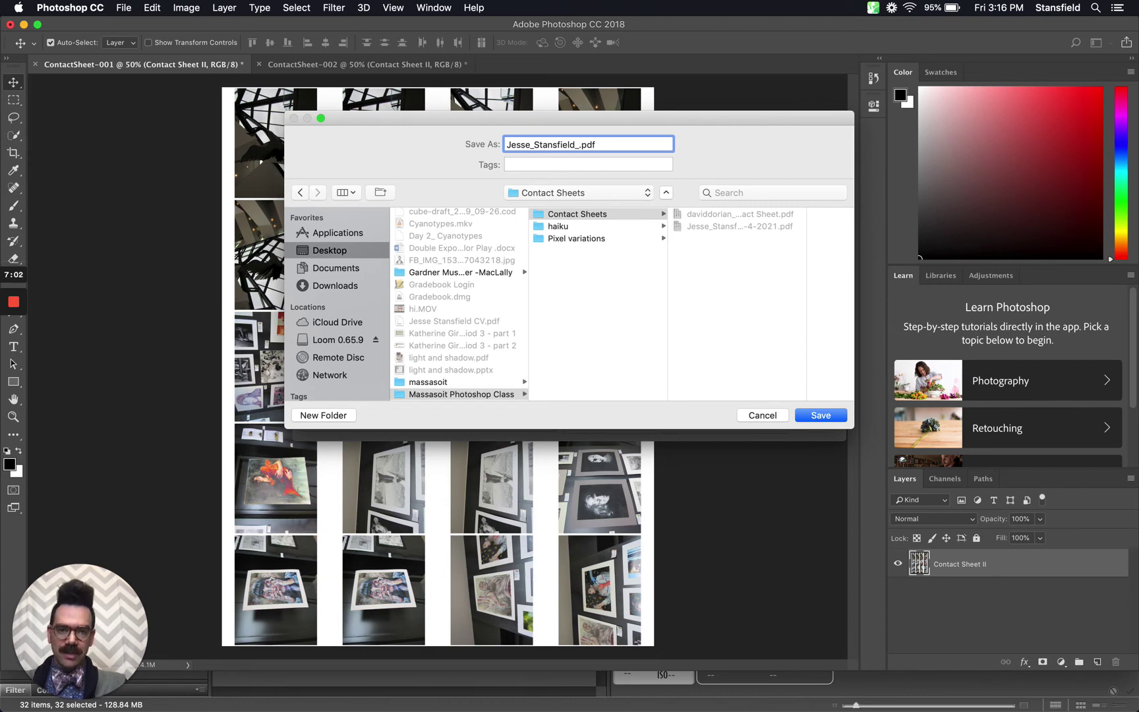
pyautogui.write('C')
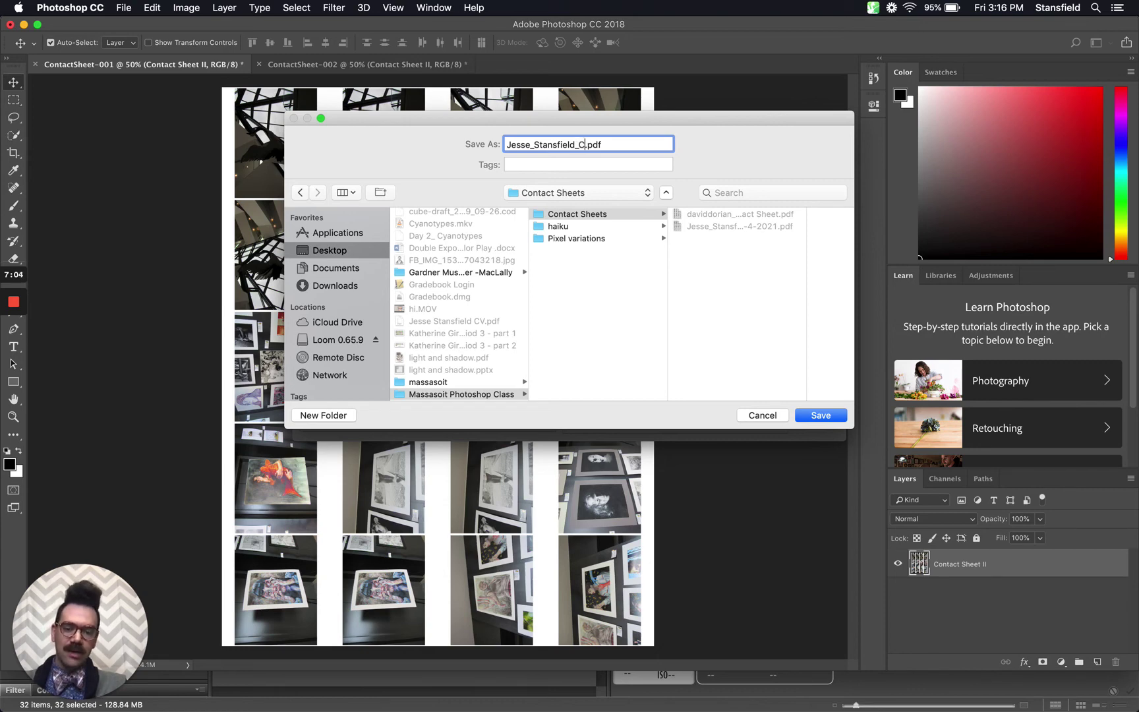
pyautogui.write('S')
pyautogui.write('_Demo')
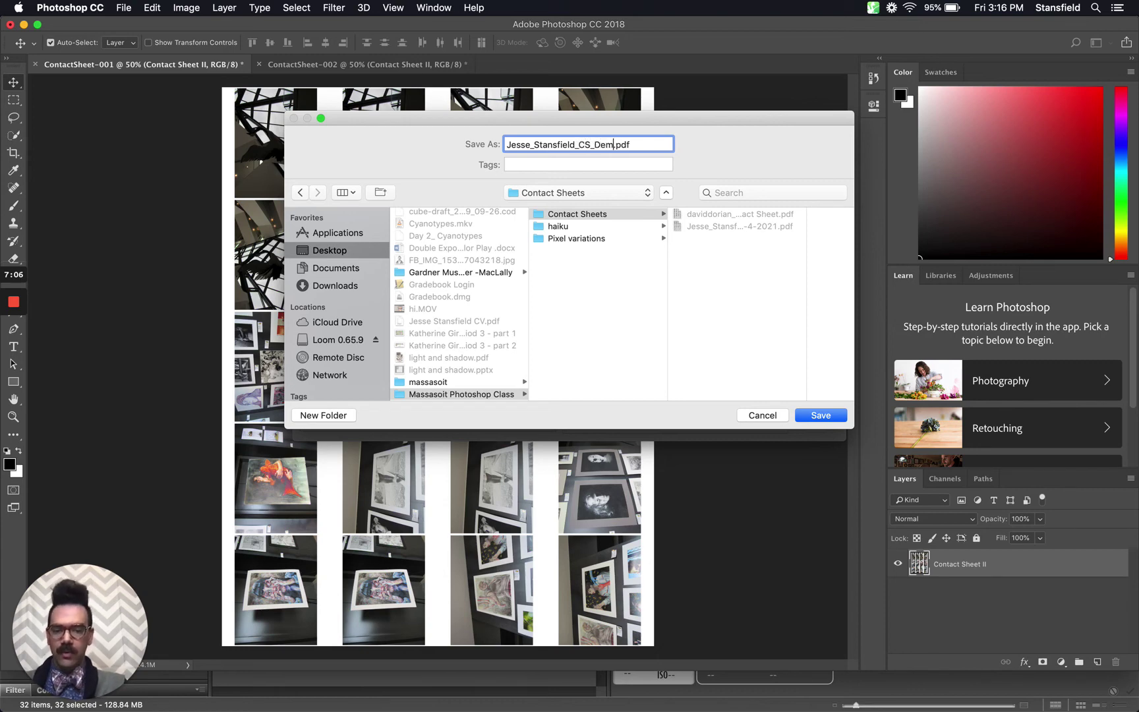
pyautogui.write('_')
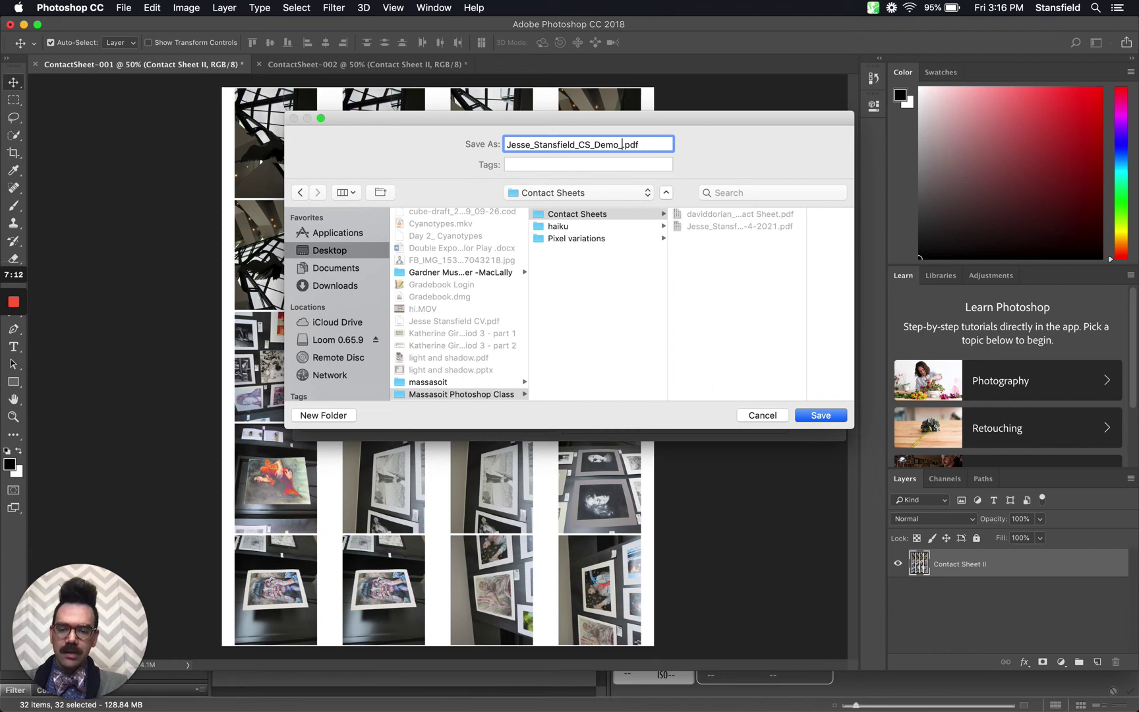
pyautogui.write('2-')
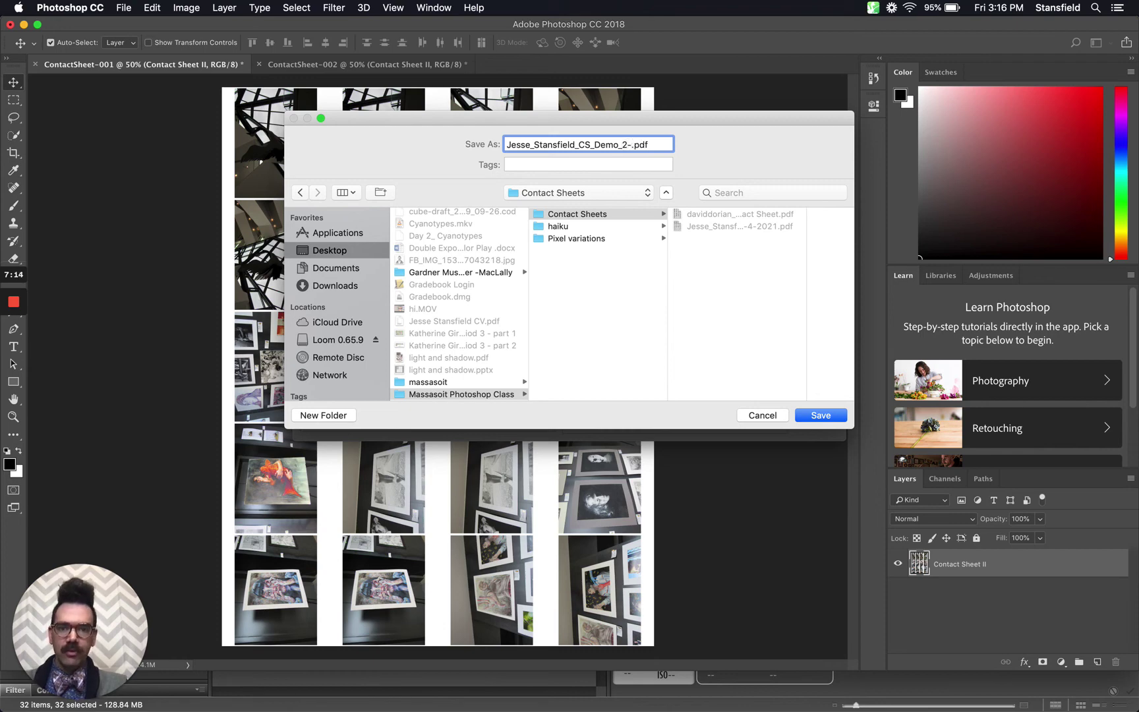
pyautogui.write('5-2')
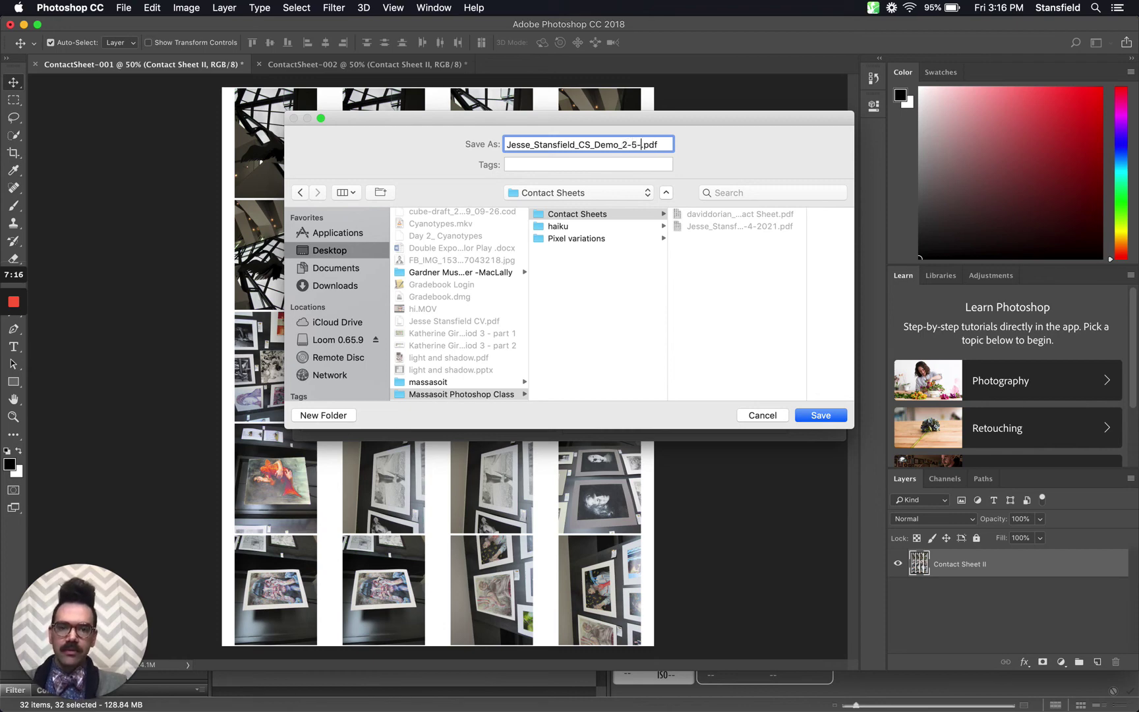
pyautogui.write('021')
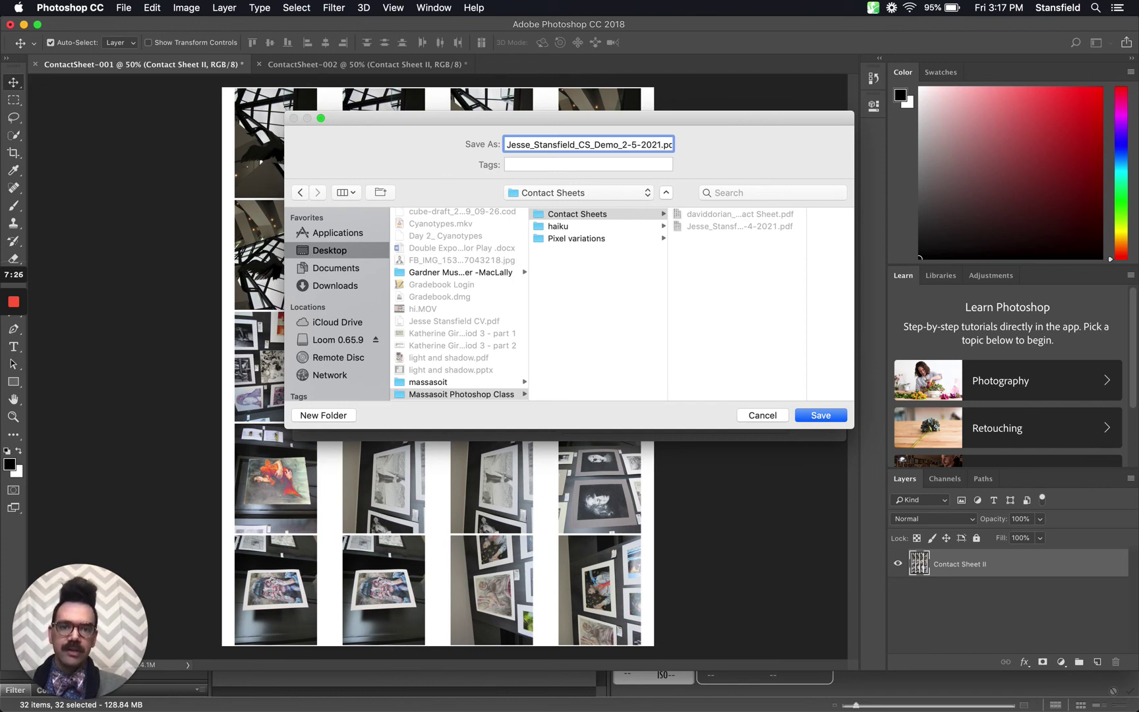
pyautogui.press('Right')
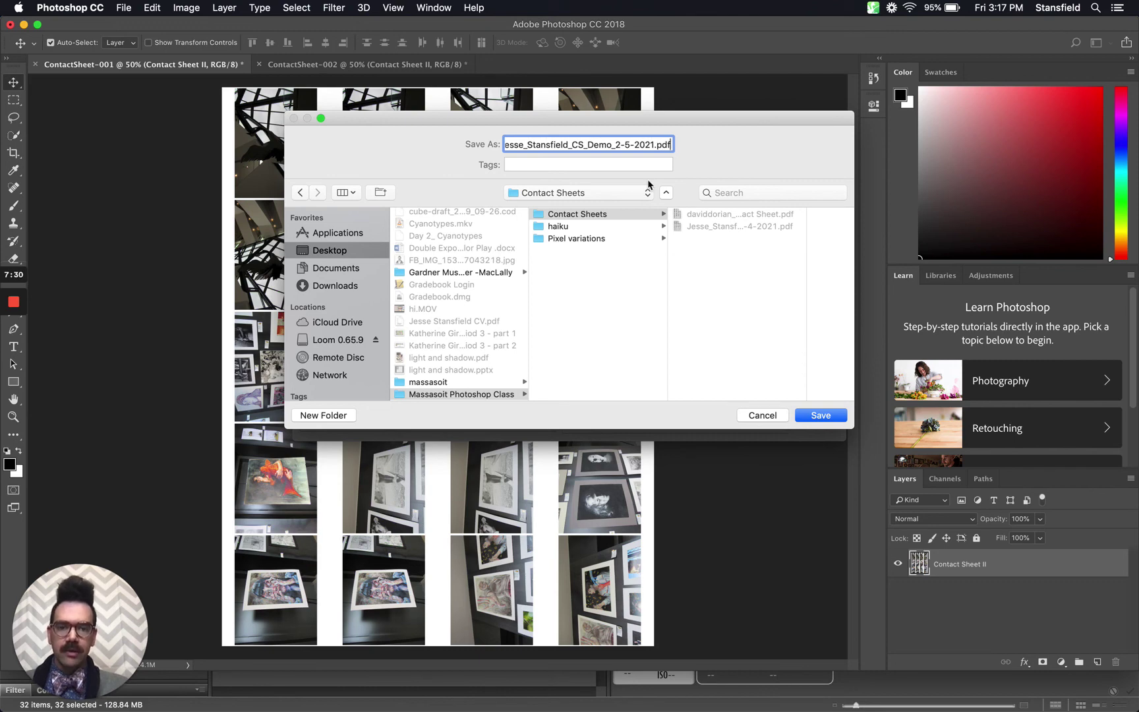
pyautogui.click(821, 416)
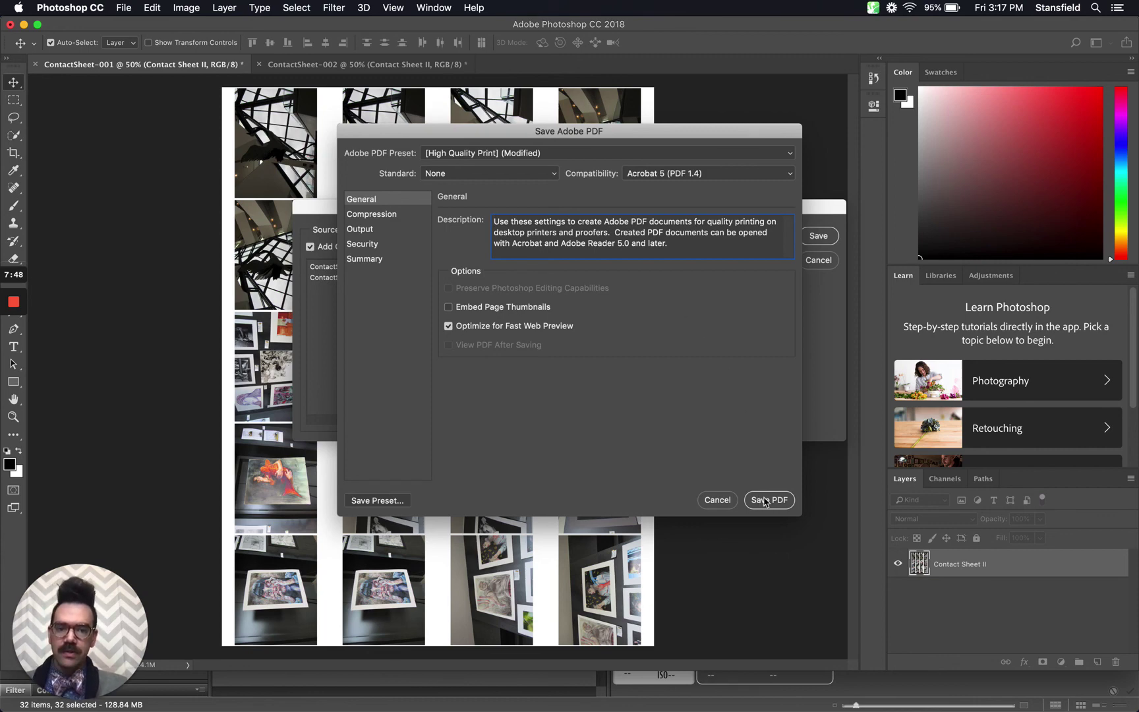
# Save the two-page PDF using High Quality Print settings.
pyautogui.click(765, 501)
pyautogui.click(765, 501)
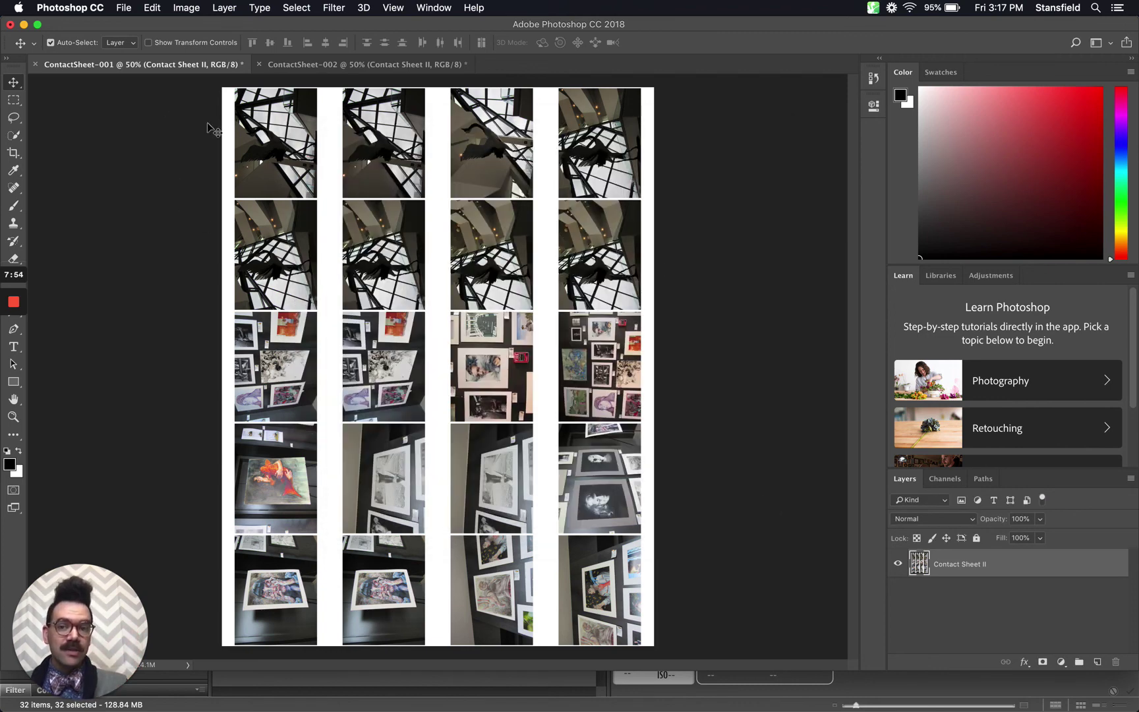
# Close ContactSheet-001 and ContactSheet-002, discarding changes to each.
pyautogui.click(36, 64)
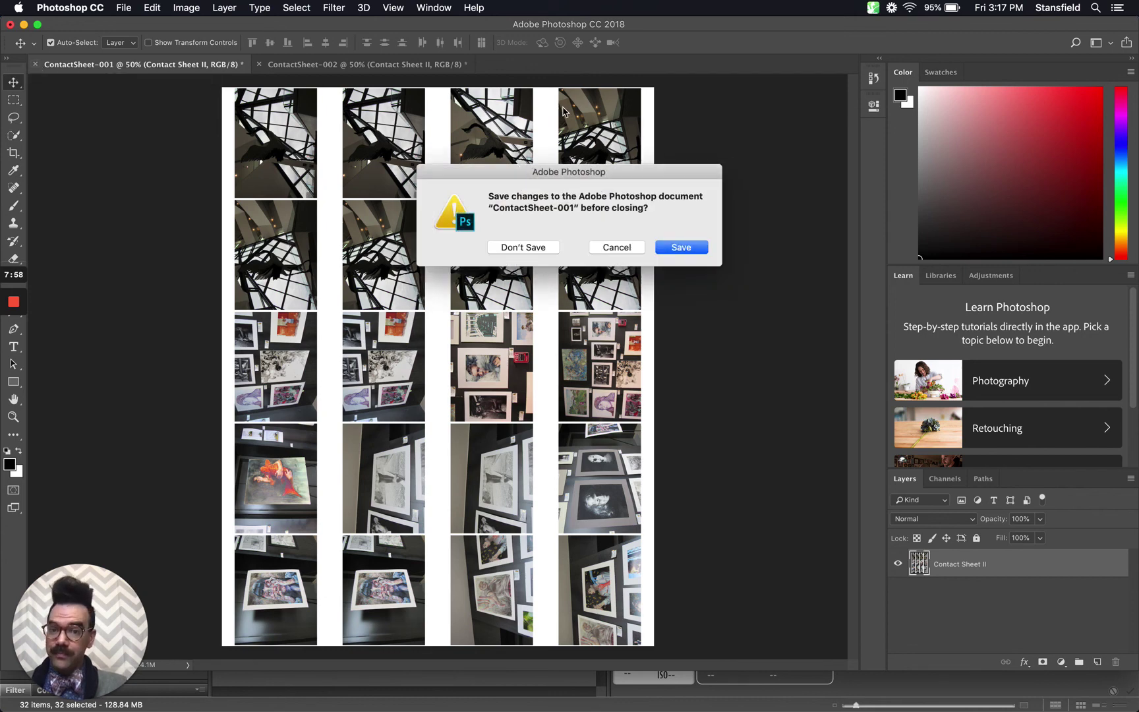
pyautogui.click(540, 248)
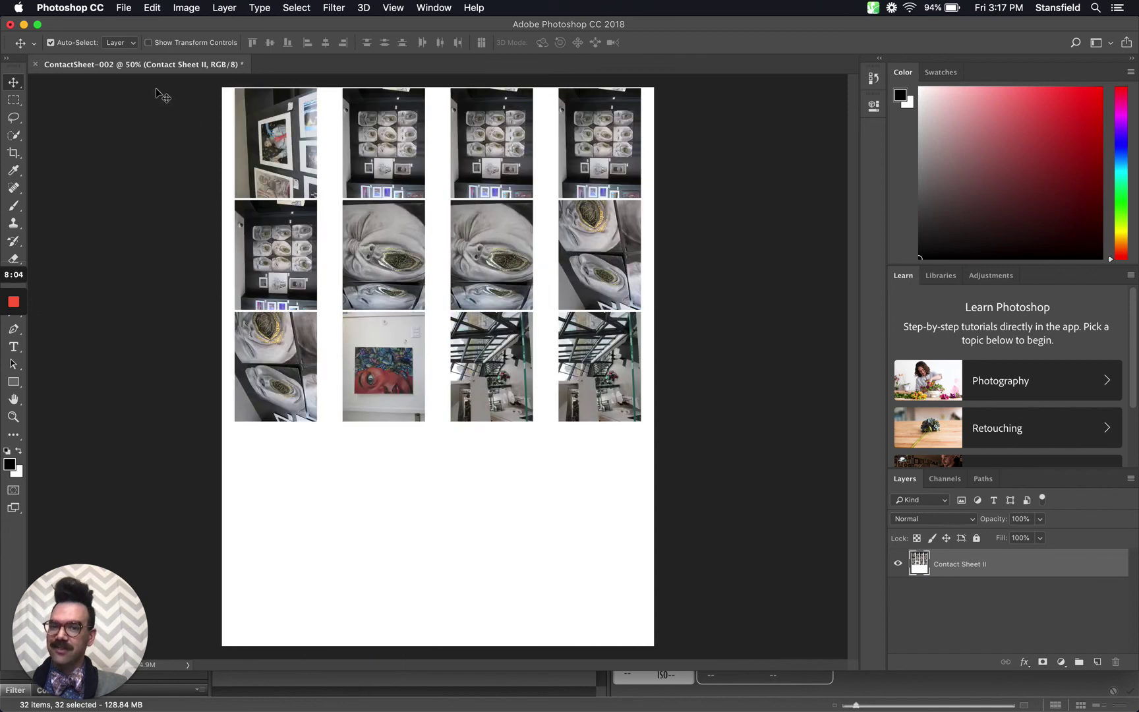
pyautogui.click(37, 64)
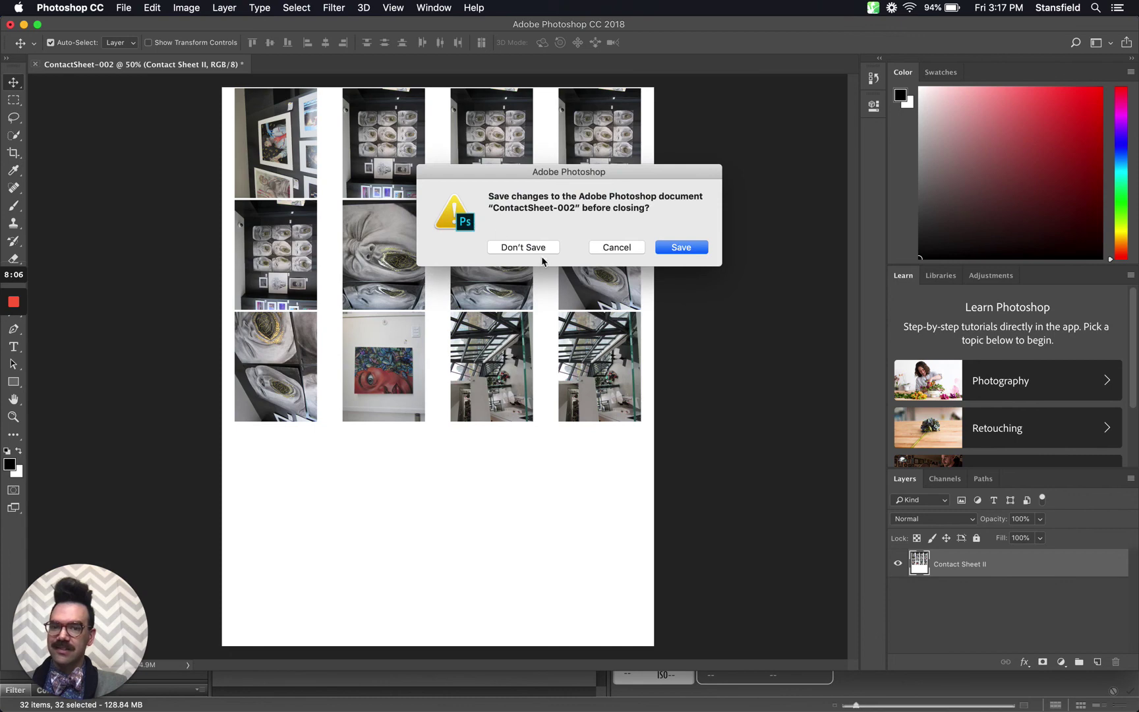
pyautogui.click(532, 249)
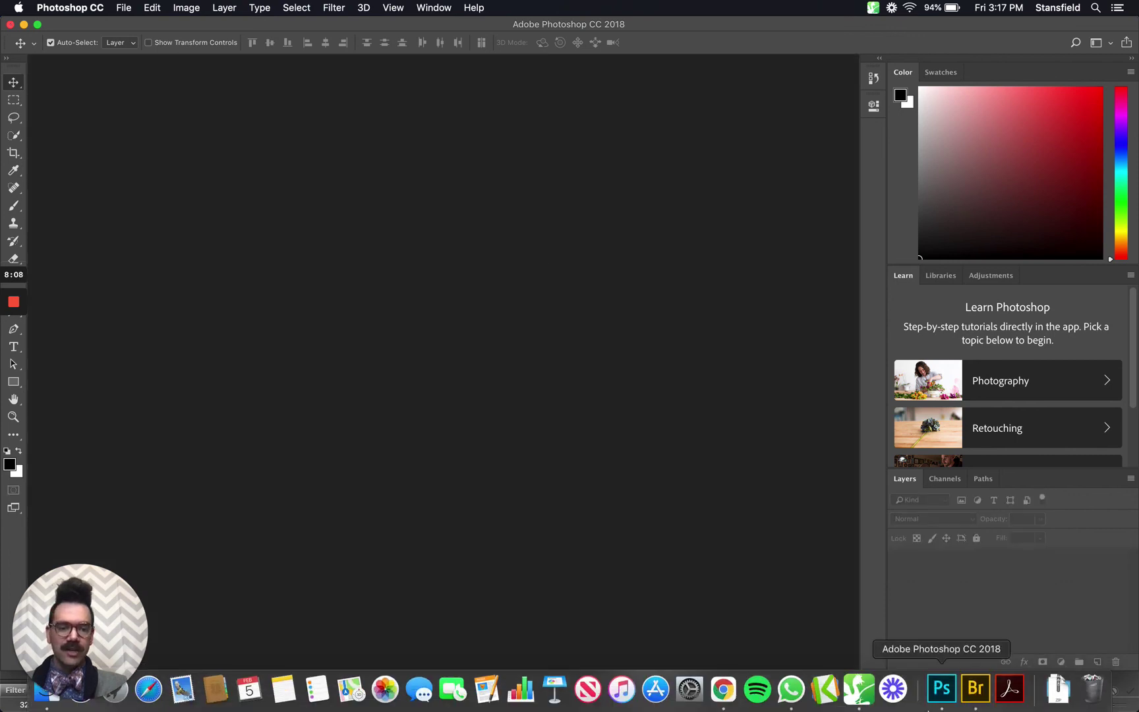
# In Bridge, open the Contact Sheets folder and preview page 2 of the new CS_Demo PDF.
pyautogui.click(976, 689)
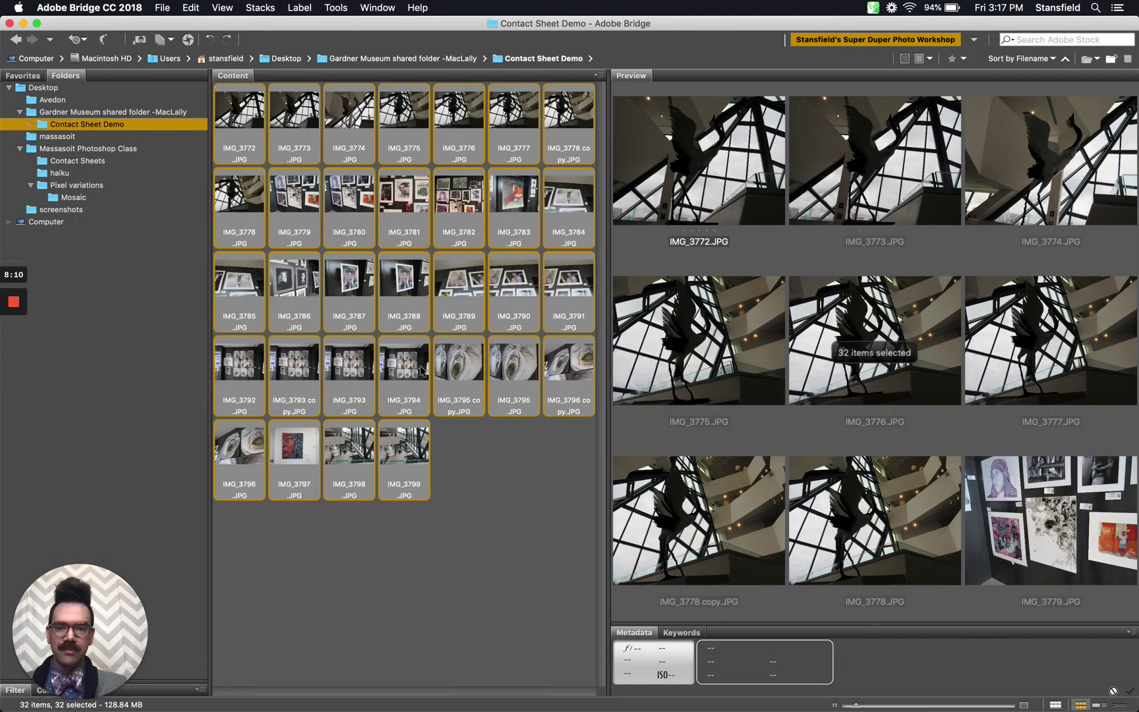
pyautogui.click(83, 161)
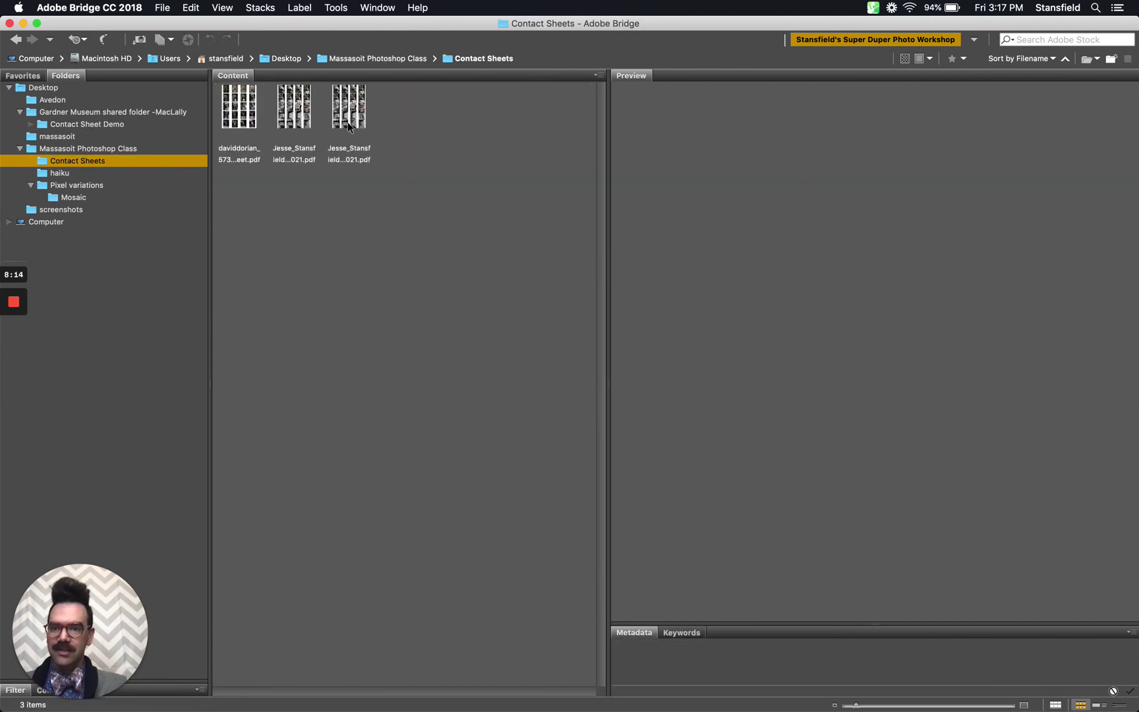
pyautogui.click(296, 120)
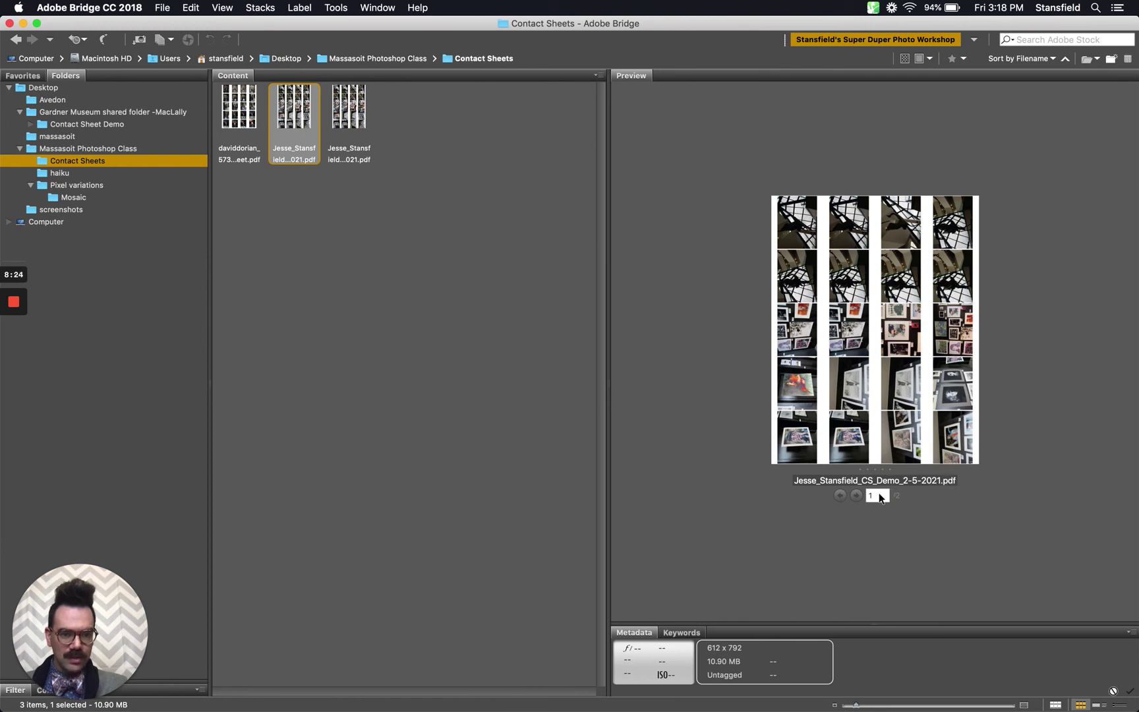
pyautogui.click(857, 495)
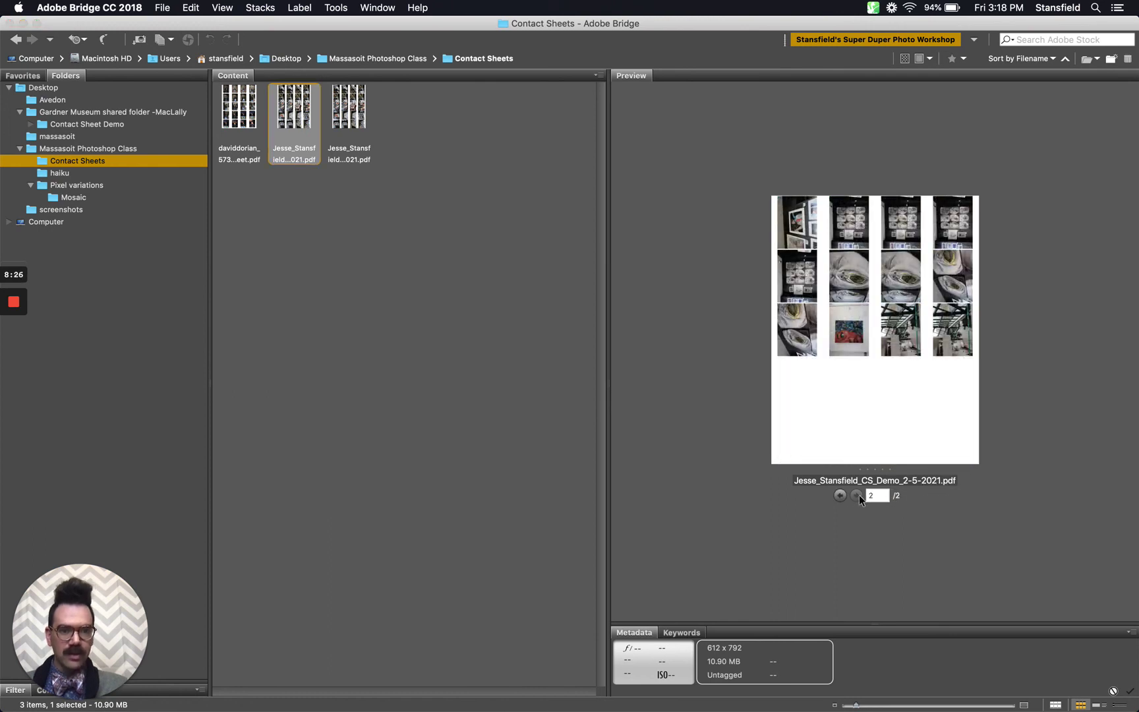